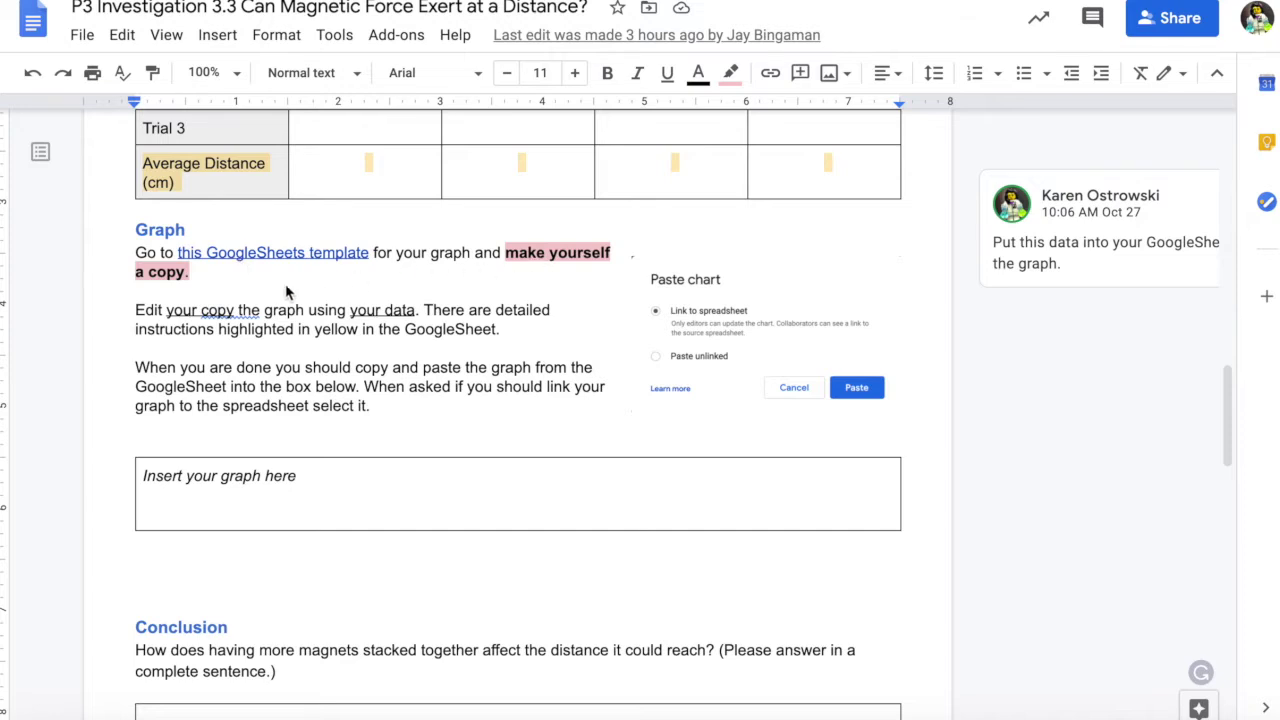
Step: Open the GoogleSheets template linked in the document's Graph section
right_click(292, 252)
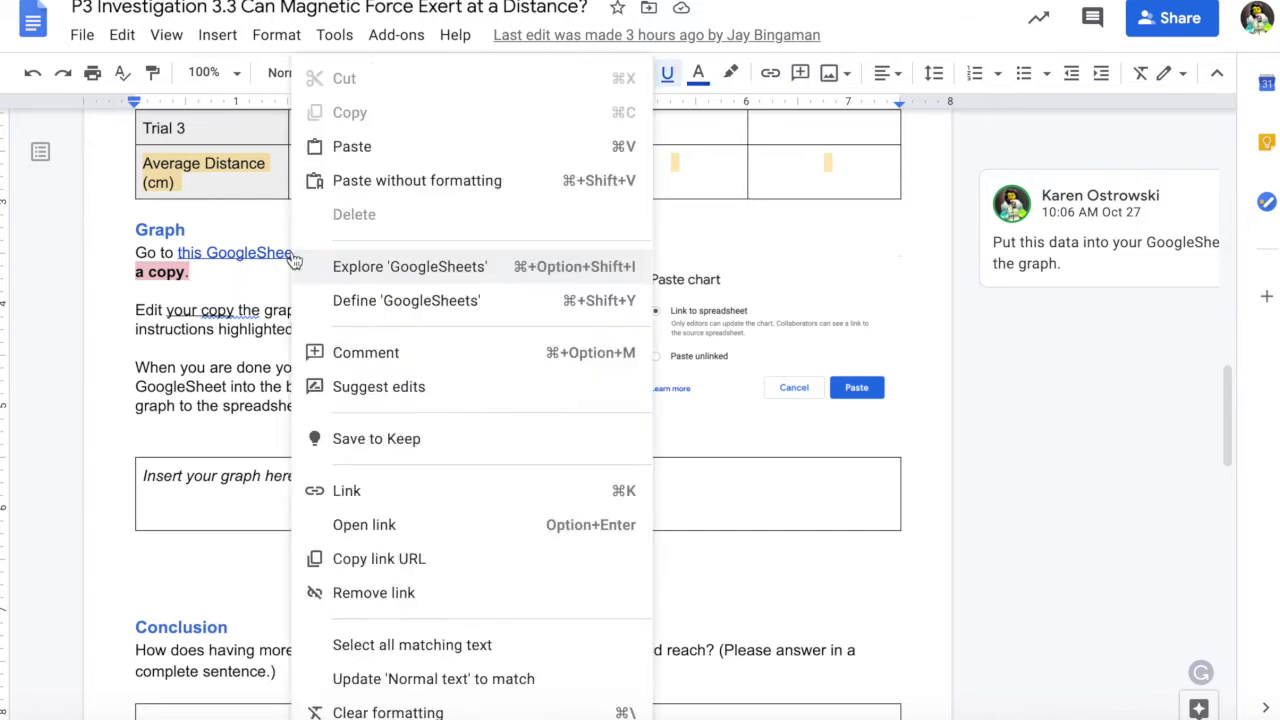
click(268, 254)
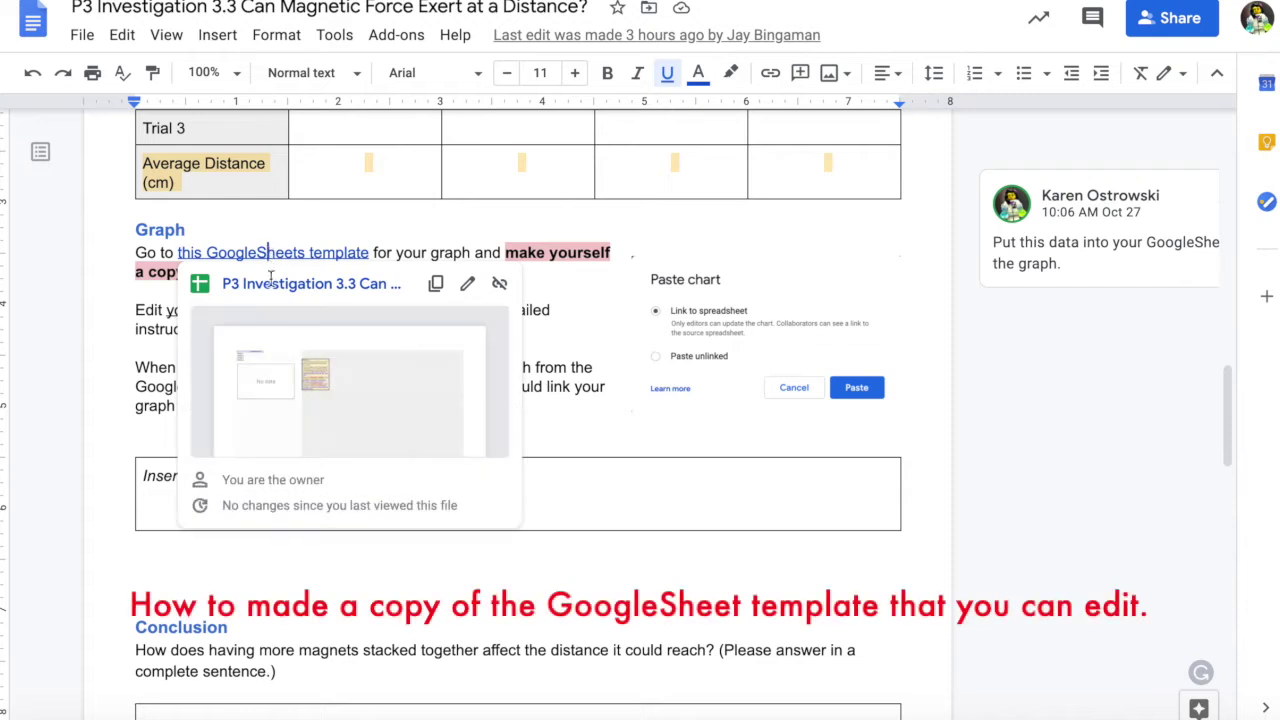
click(272, 286)
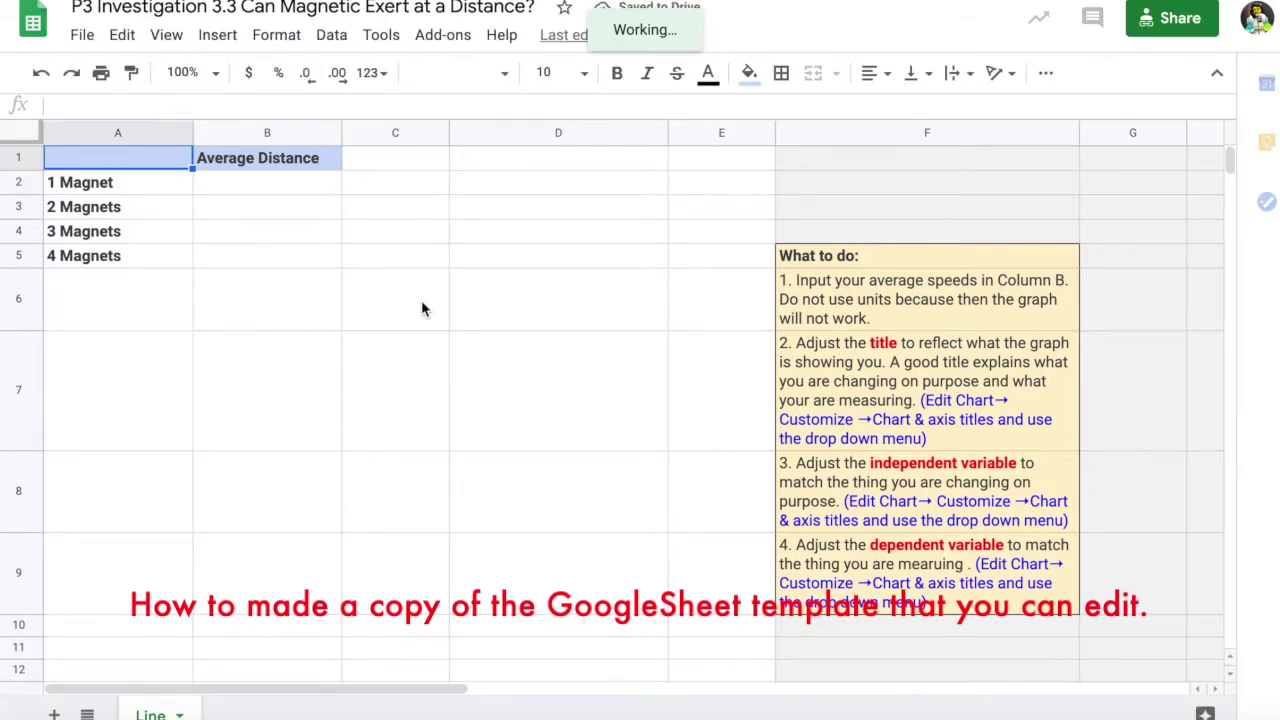
Step: Make a copy of the template spreadsheet, replacing "Copy of" in its name with the owner's name in possessive form
click(84, 38)
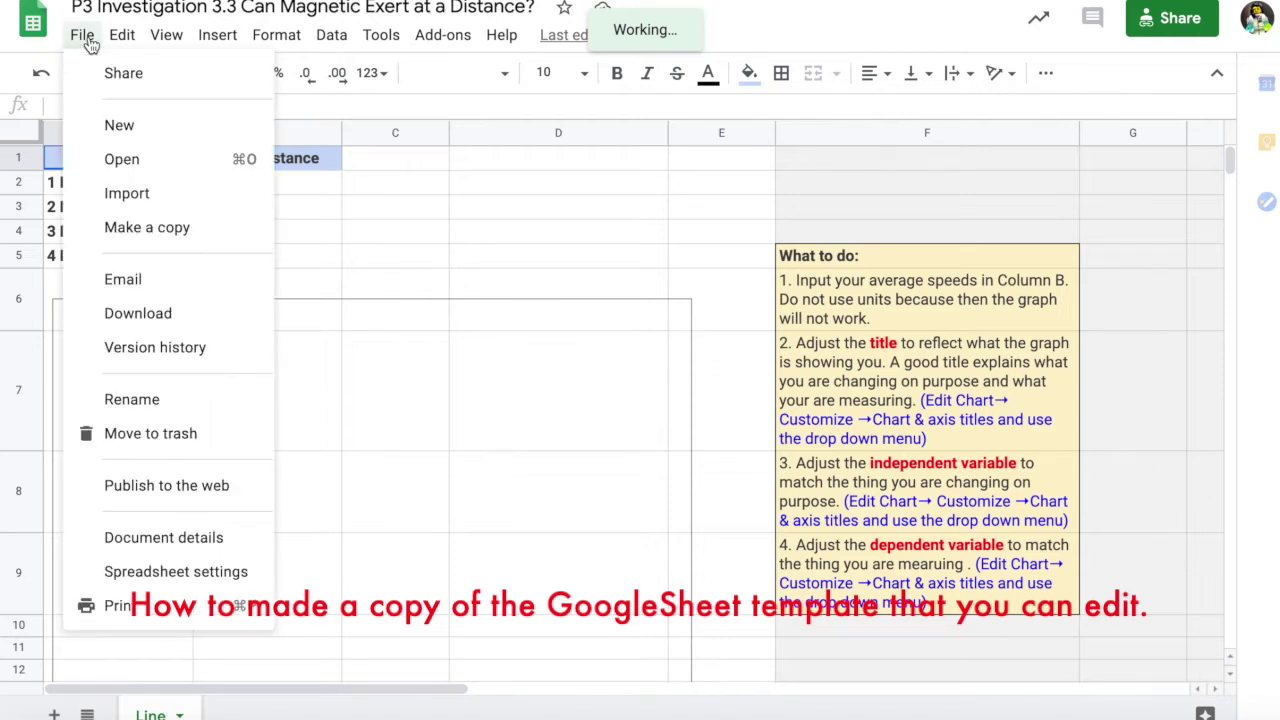
click(167, 230)
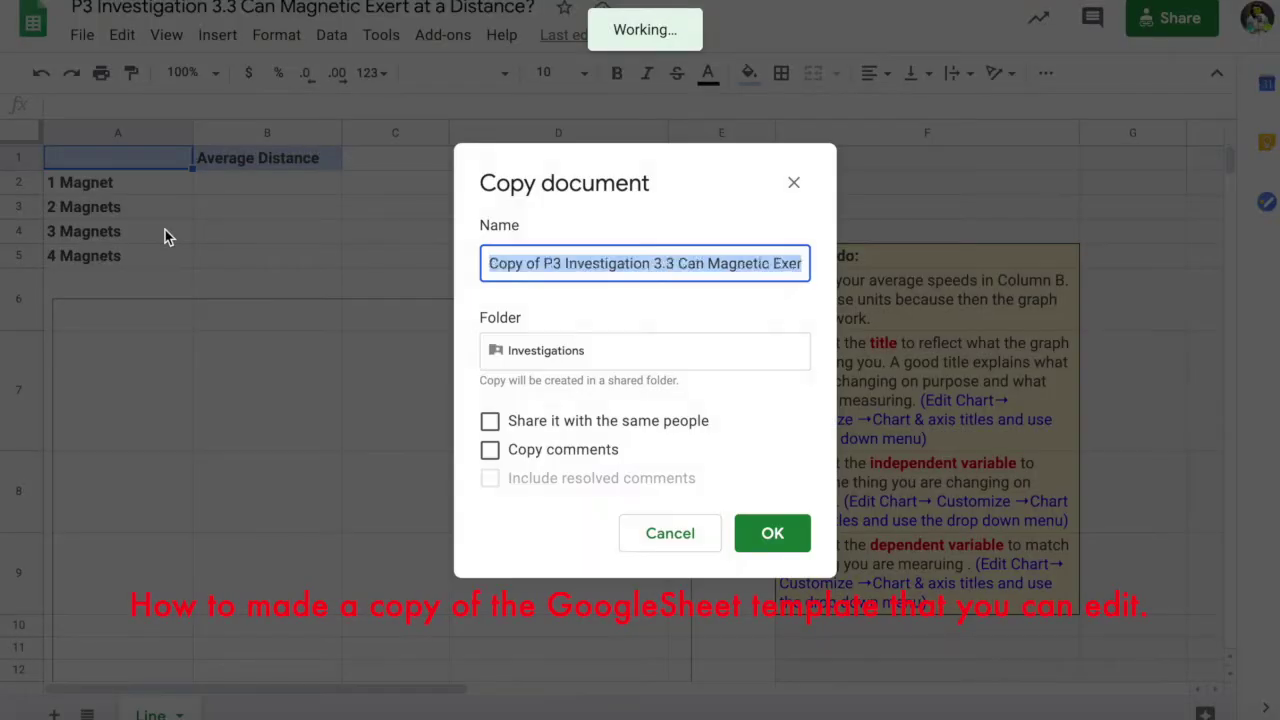
drag(543, 263, 477, 263)
text(Mrs)
text(. Ostrow)
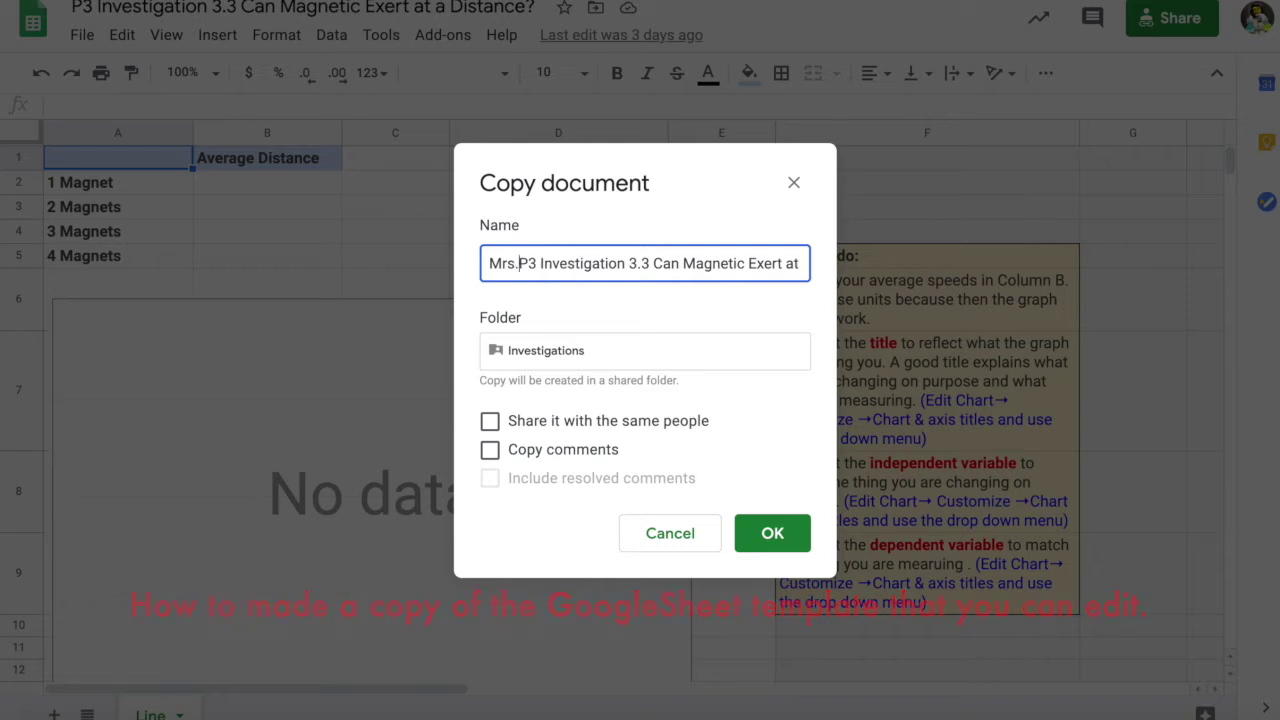
text(ski's)
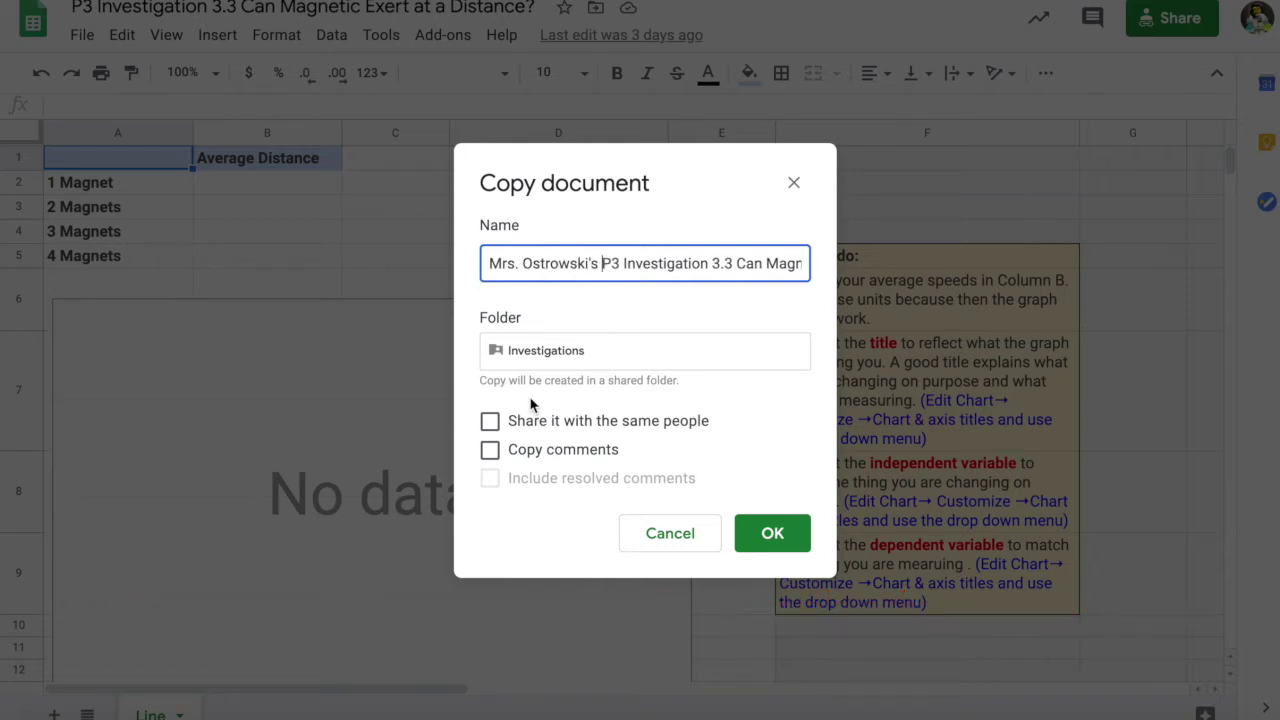
click(789, 536)
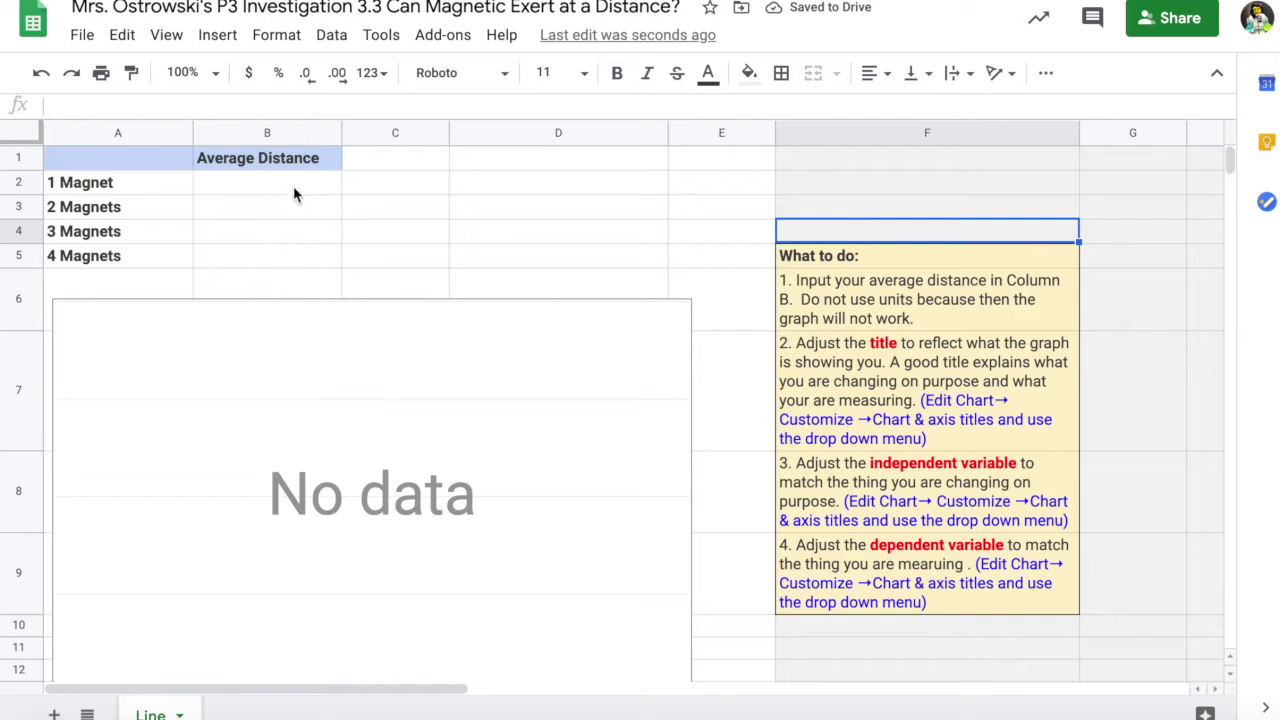
Step: Enter the average distances 3.2, 4.6, 5.1 and 6.2 for 1 to 4 magnets in B2:B5, without units
click(293, 187)
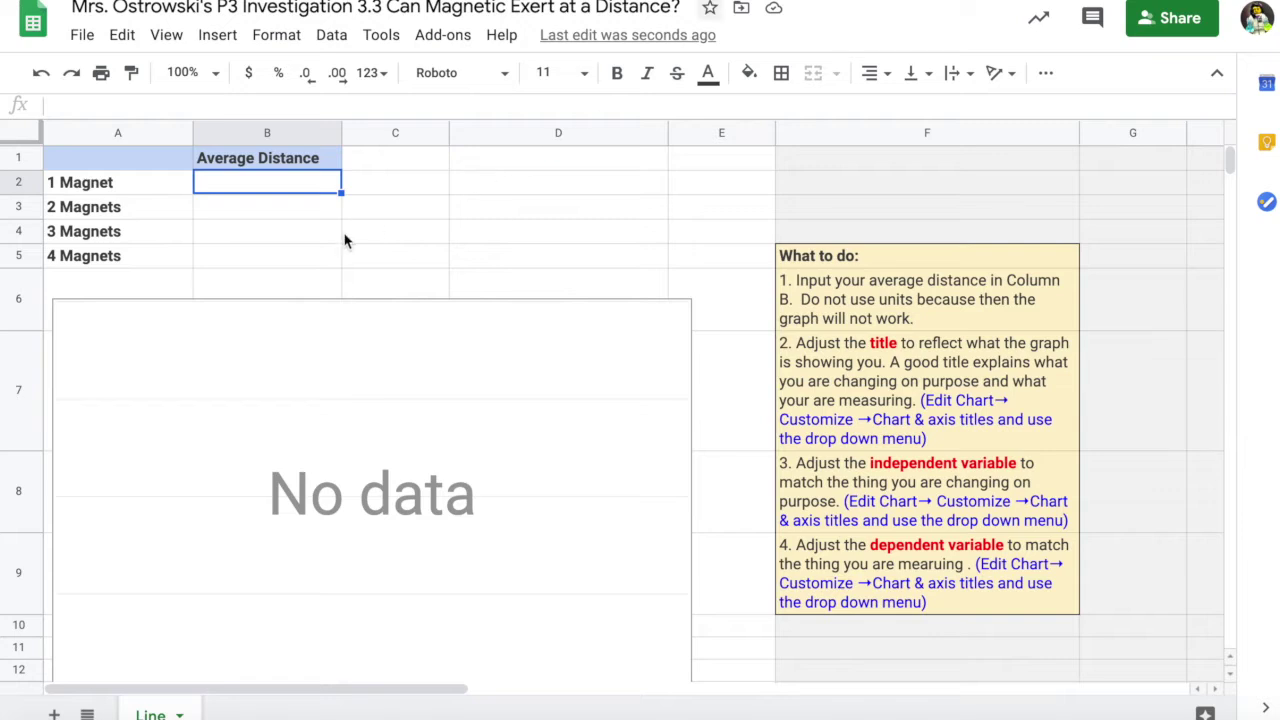
text(3.2)
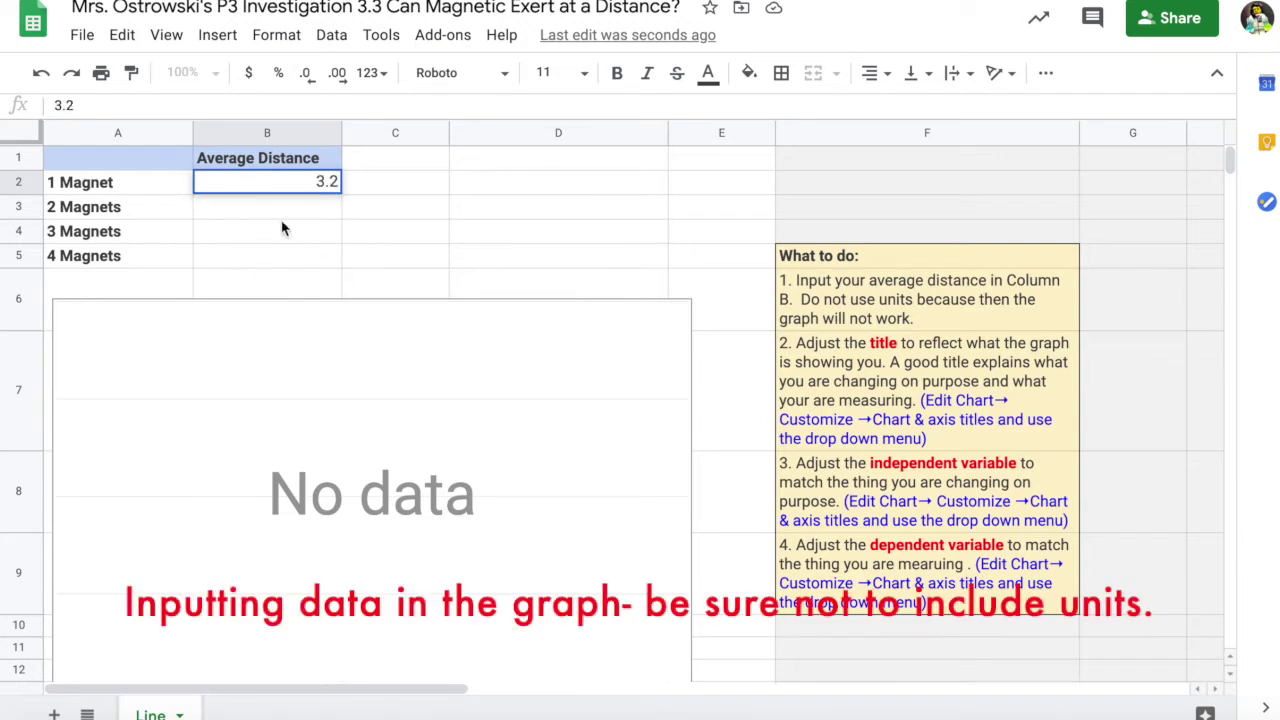
key(Return)
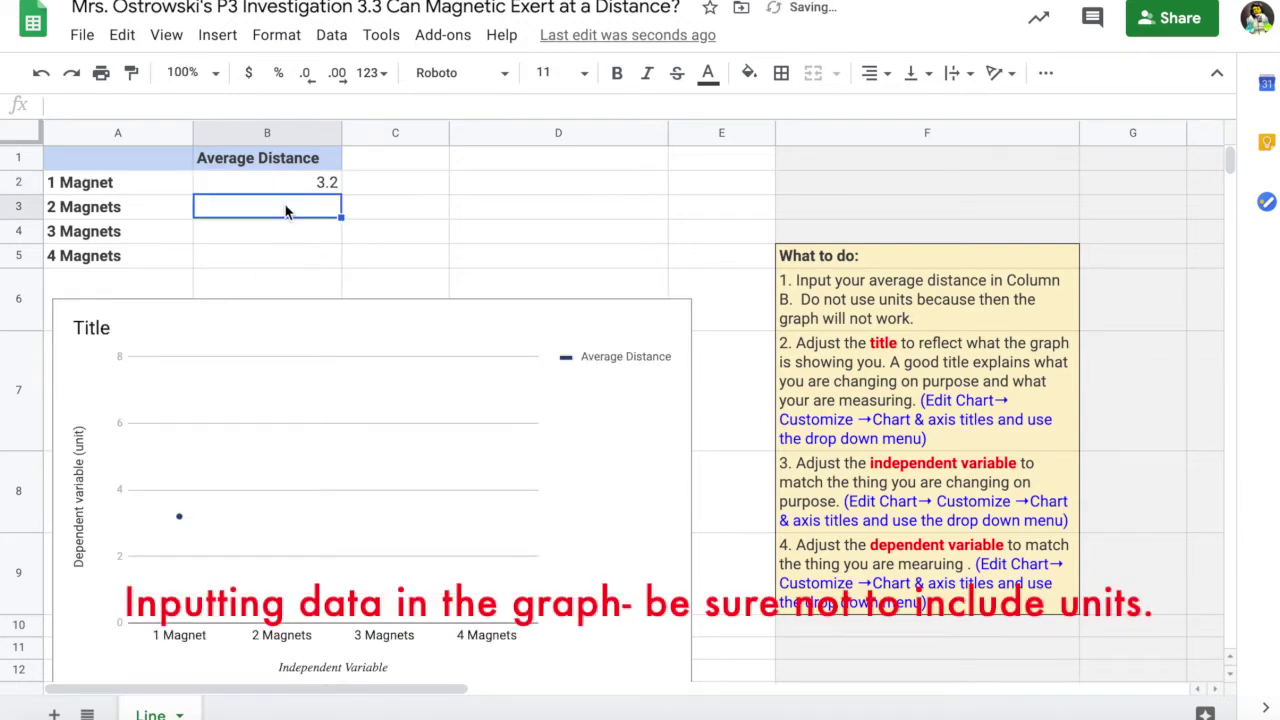
text(4.6)
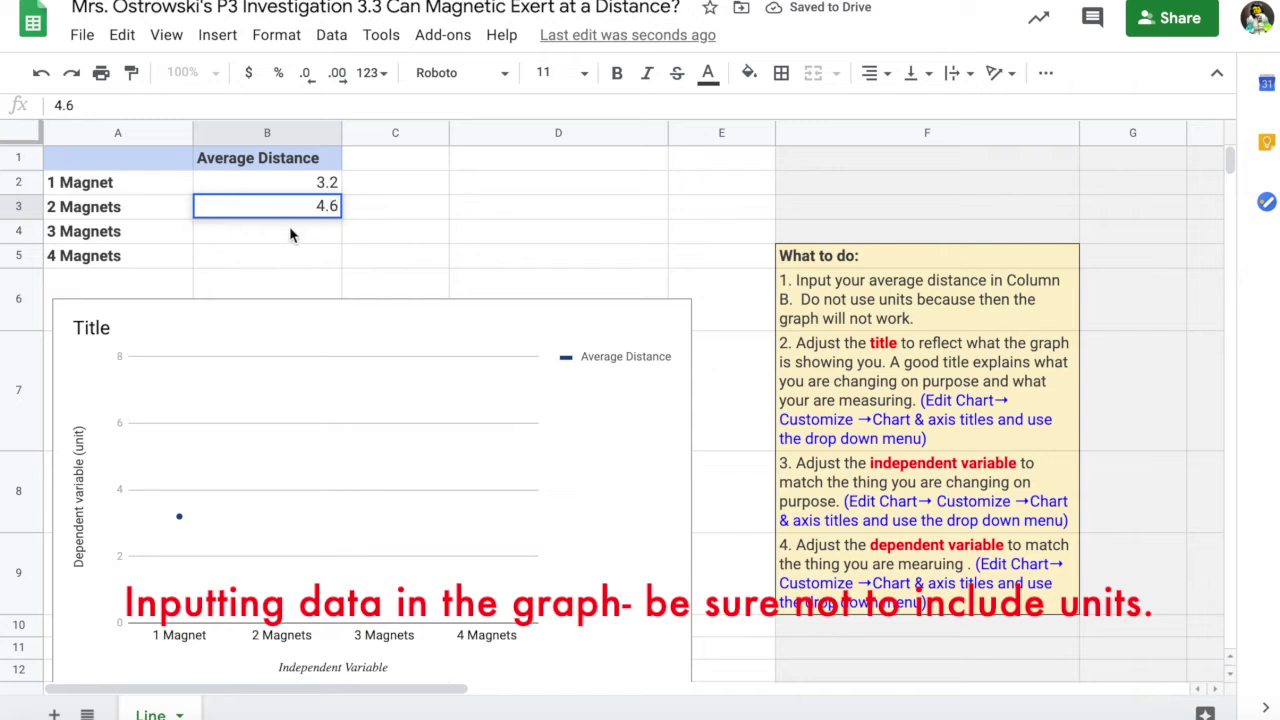
key(Return)
text(5.)
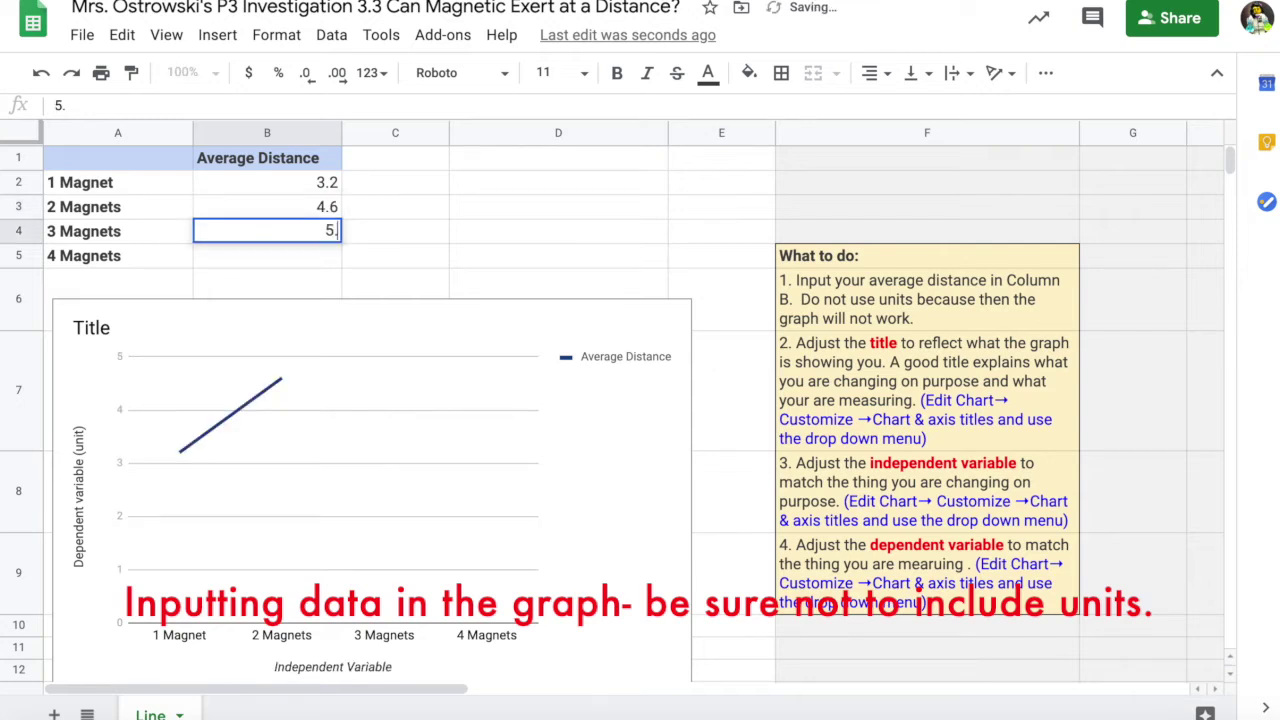
text(1)
key(Return)
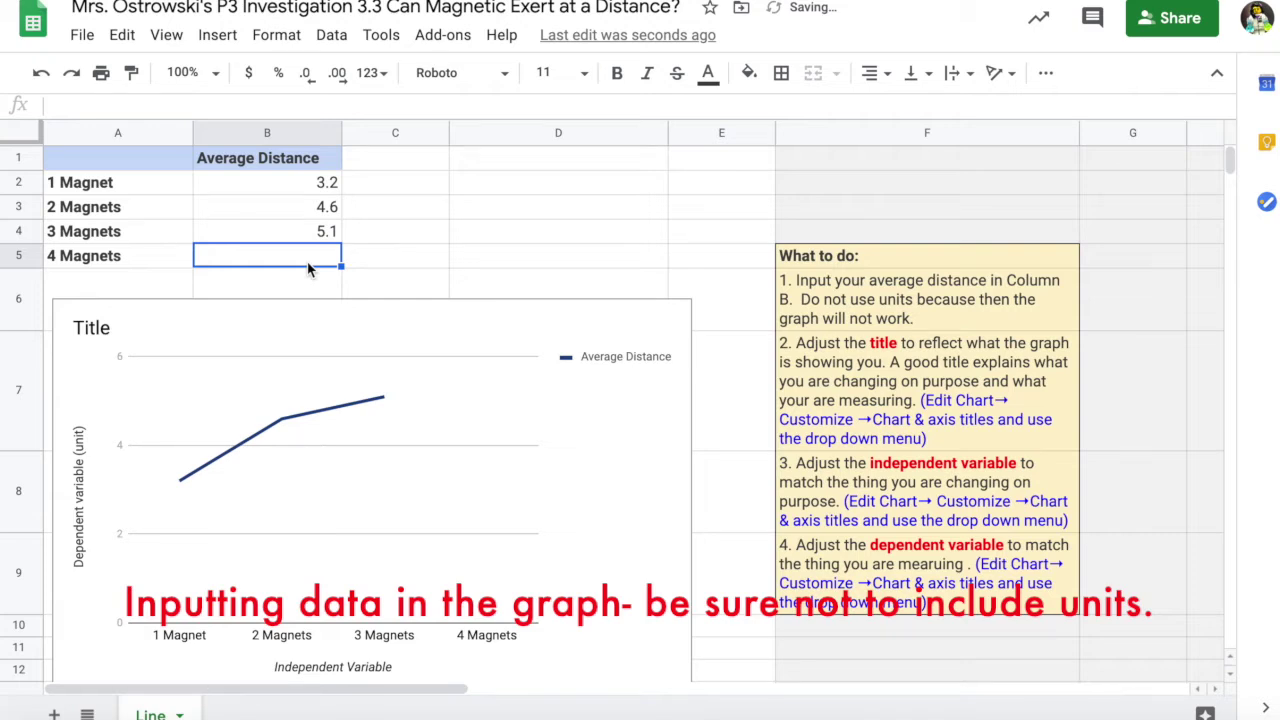
text(6.2)
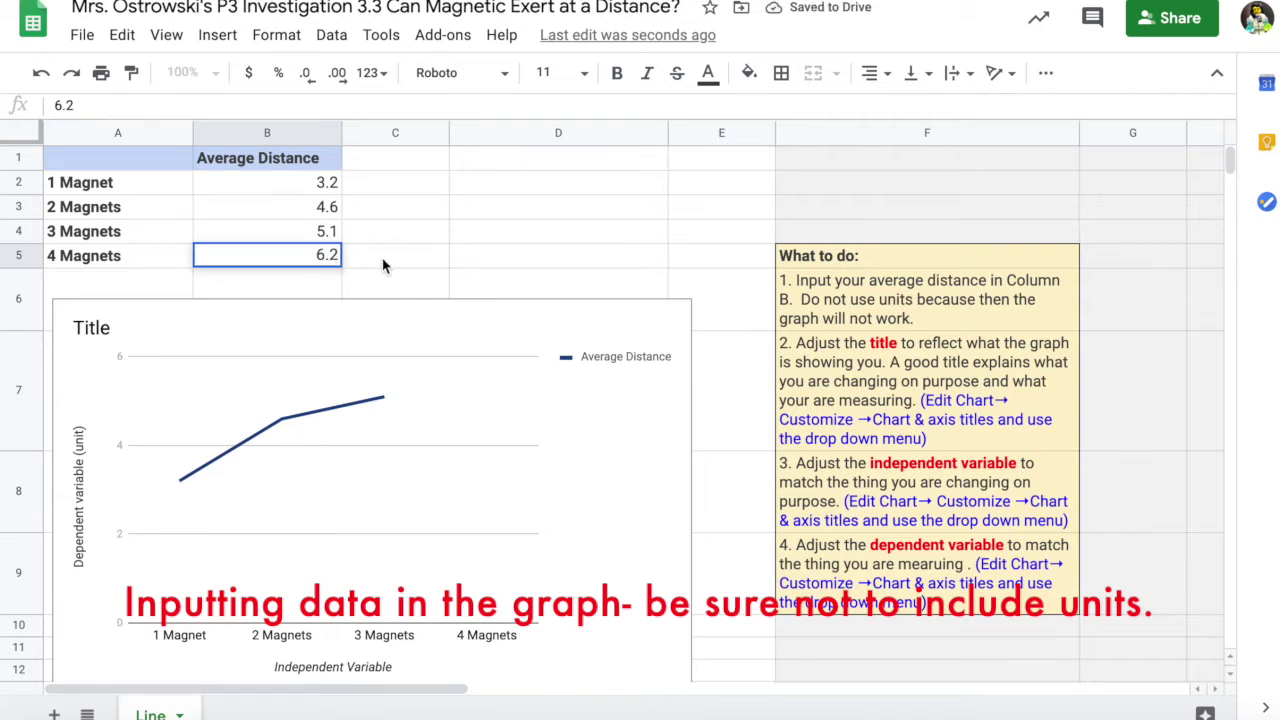
click(425, 268)
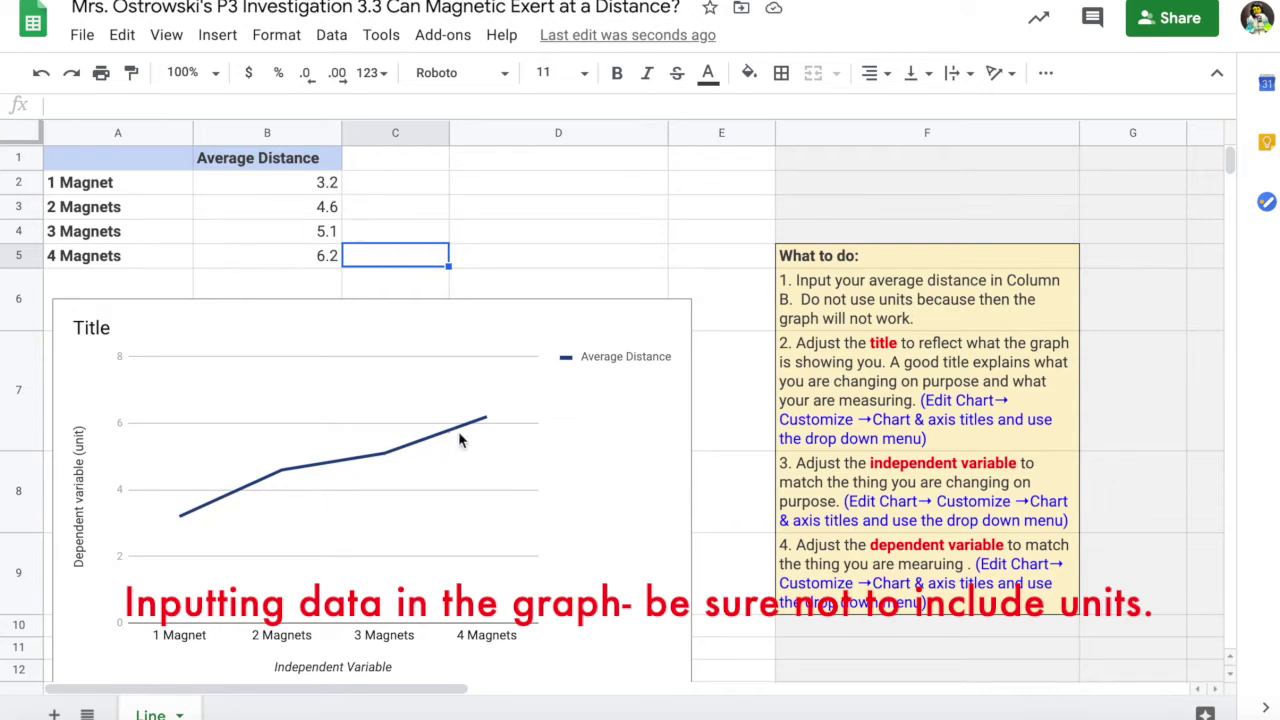
Step: Add the unit "cm" after the 1 Magnet average distance in cell B2
click(333, 185)
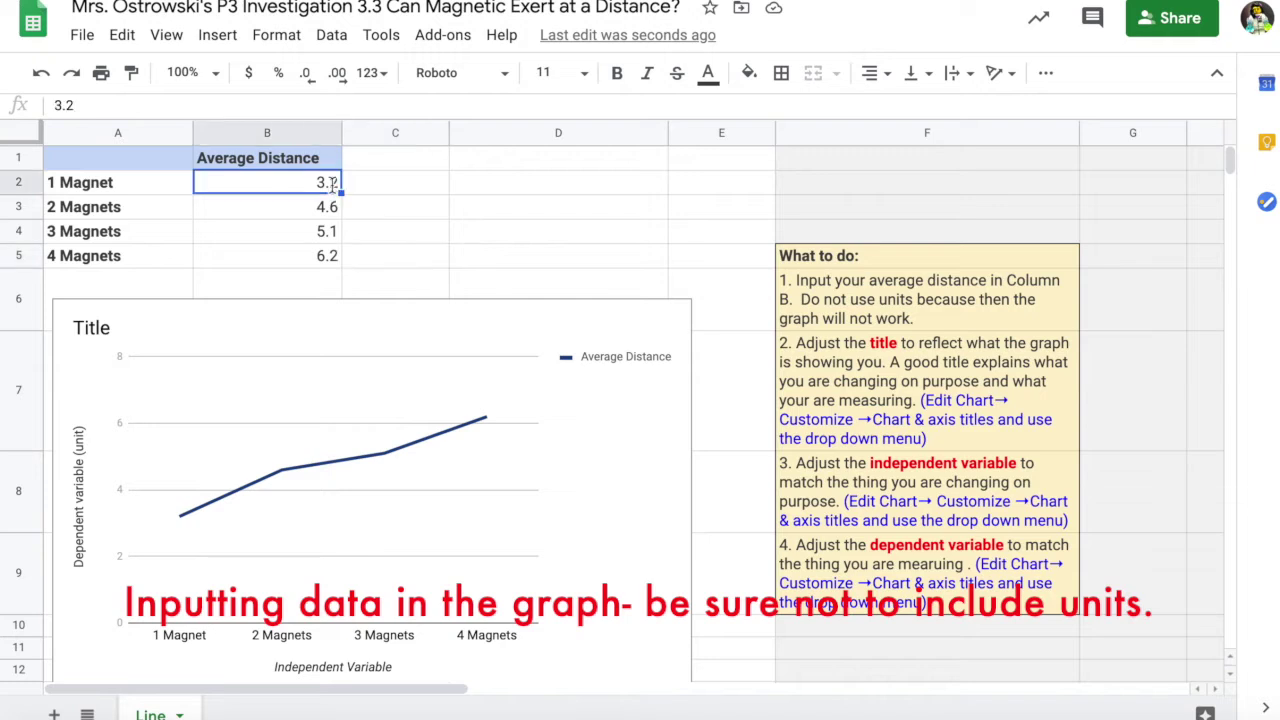
double_click(332, 183)
click(338, 183)
text(cm)
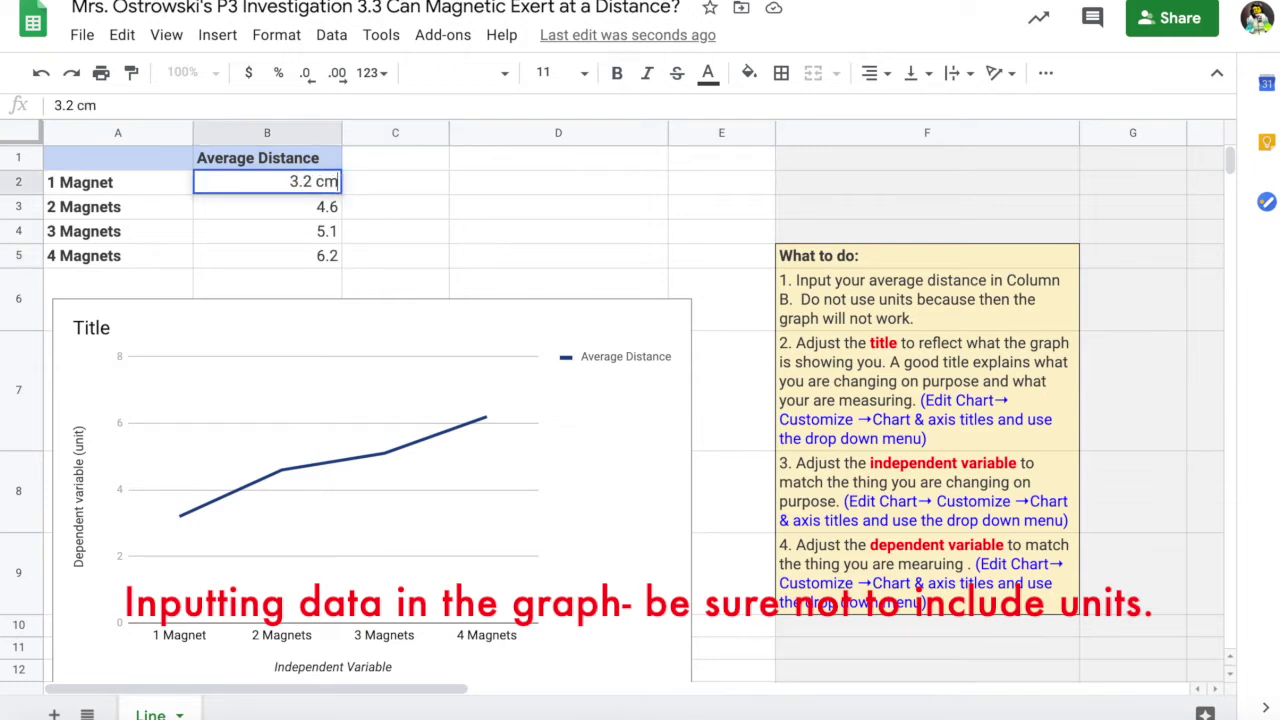
click(424, 240)
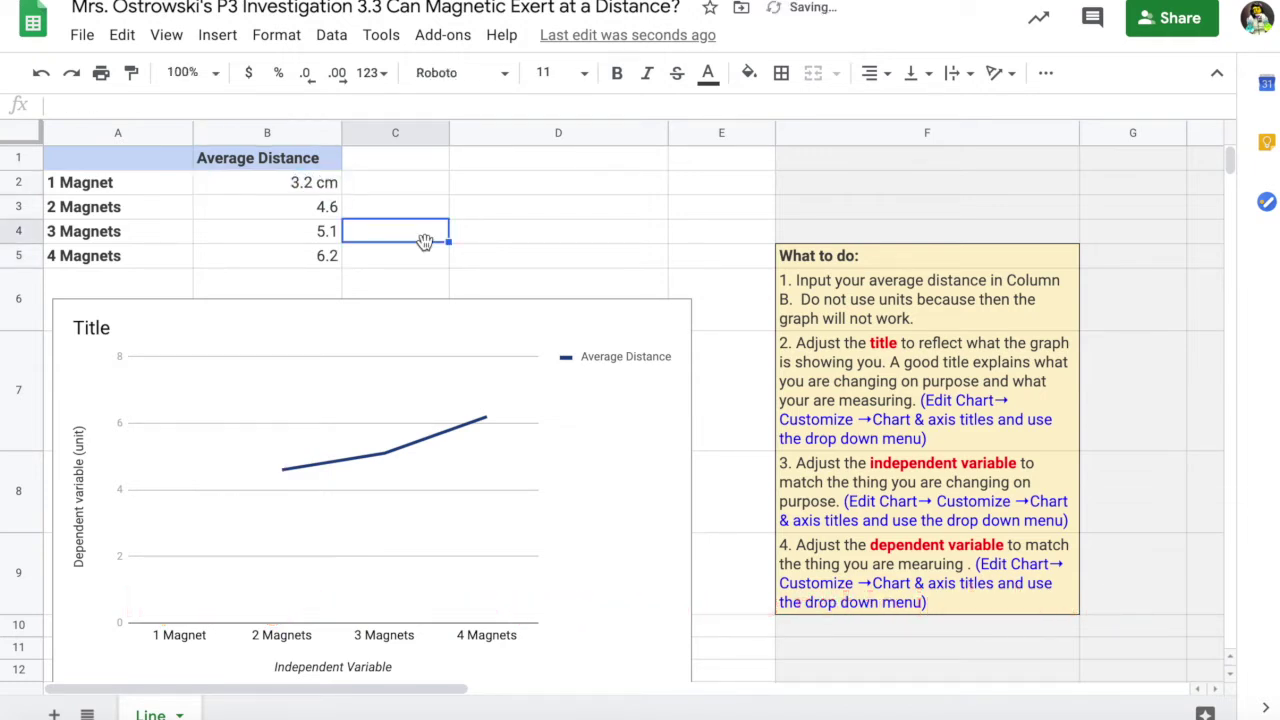
Step: Remove the unit "cm" from the 1 Magnet average distance in cell B2, leaving only the number
click(327, 188)
double_click(327, 188)
key(BackSpace)
key(BackSpace)
key(BackSpace)
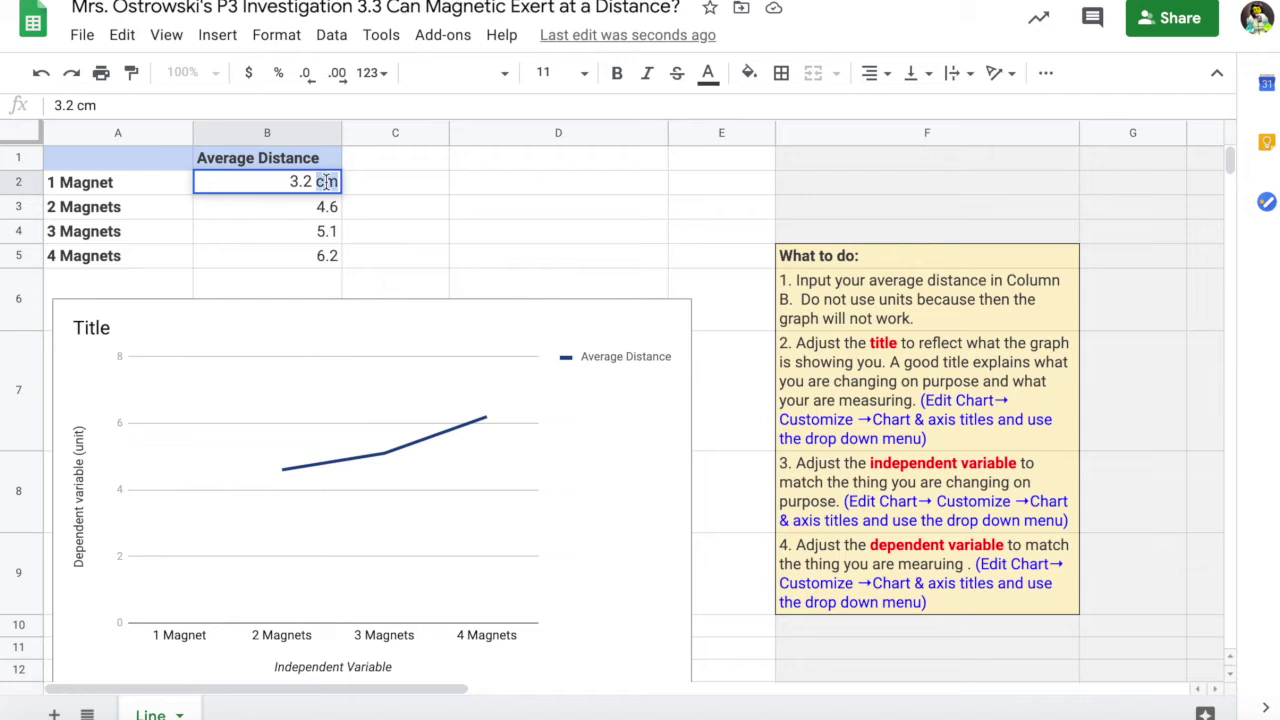
click(414, 258)
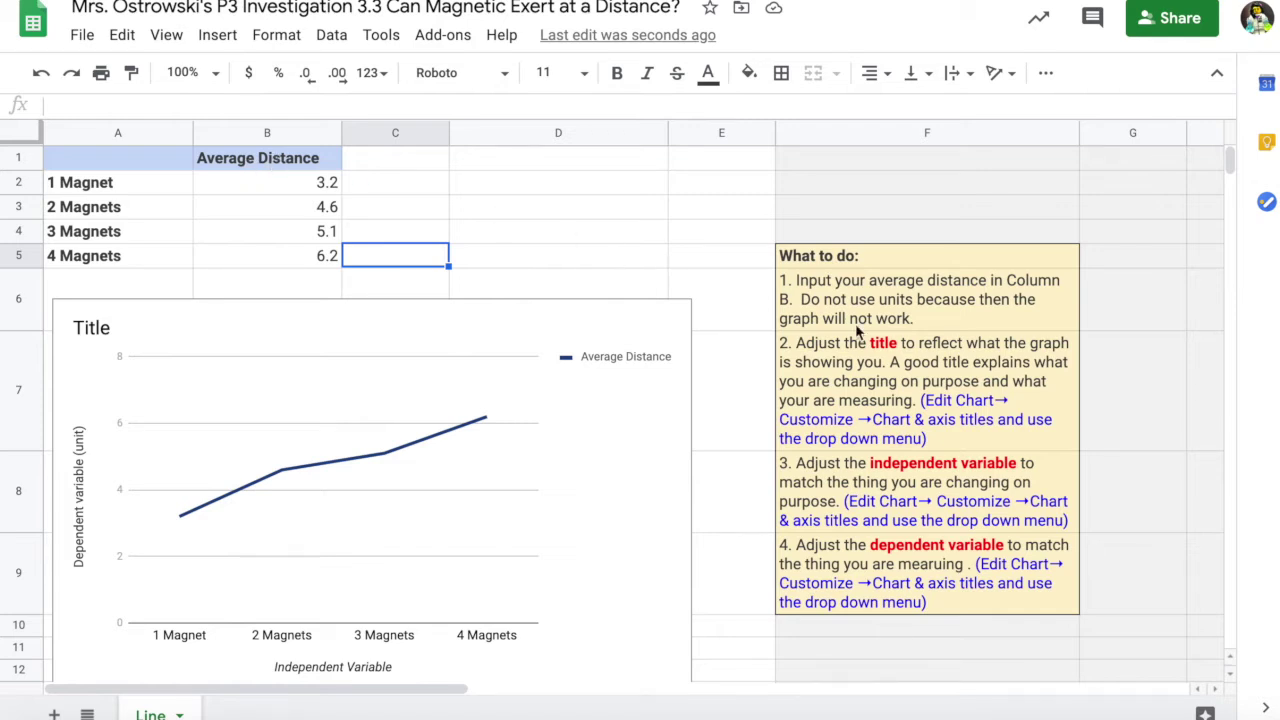
Step: Open the line chart for editing and show its chart and axis title settings
click(622, 340)
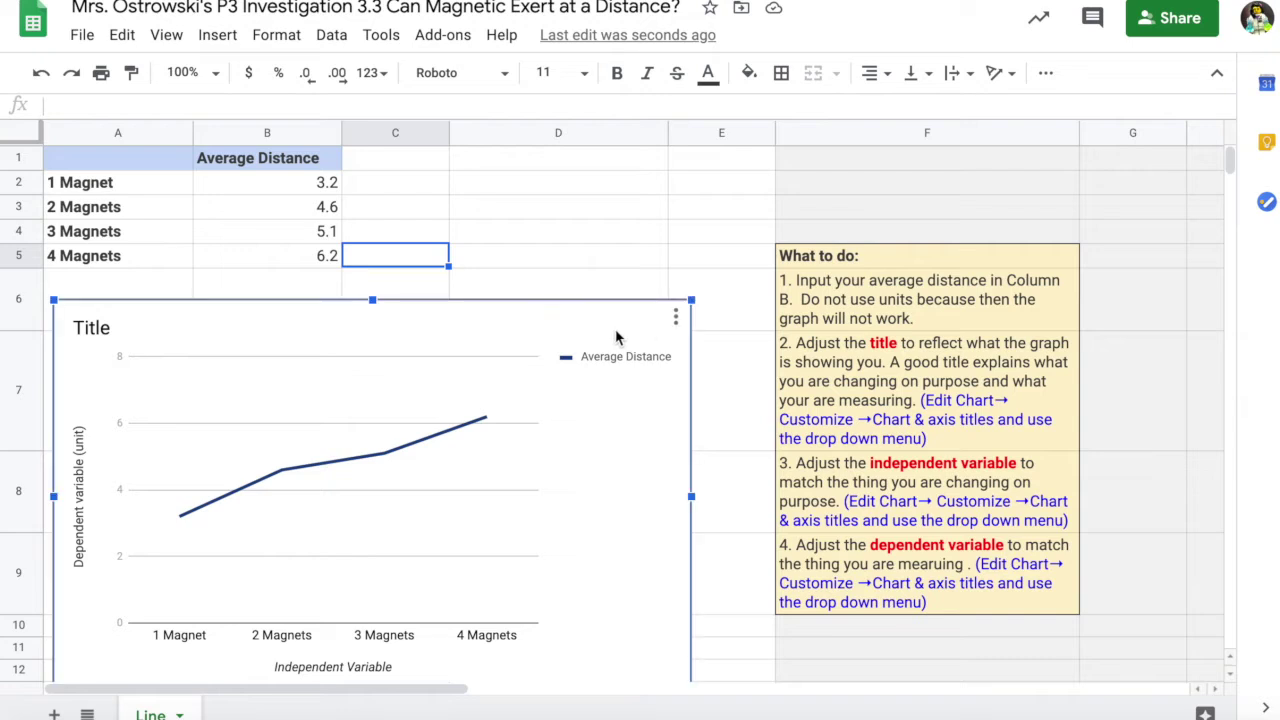
click(676, 318)
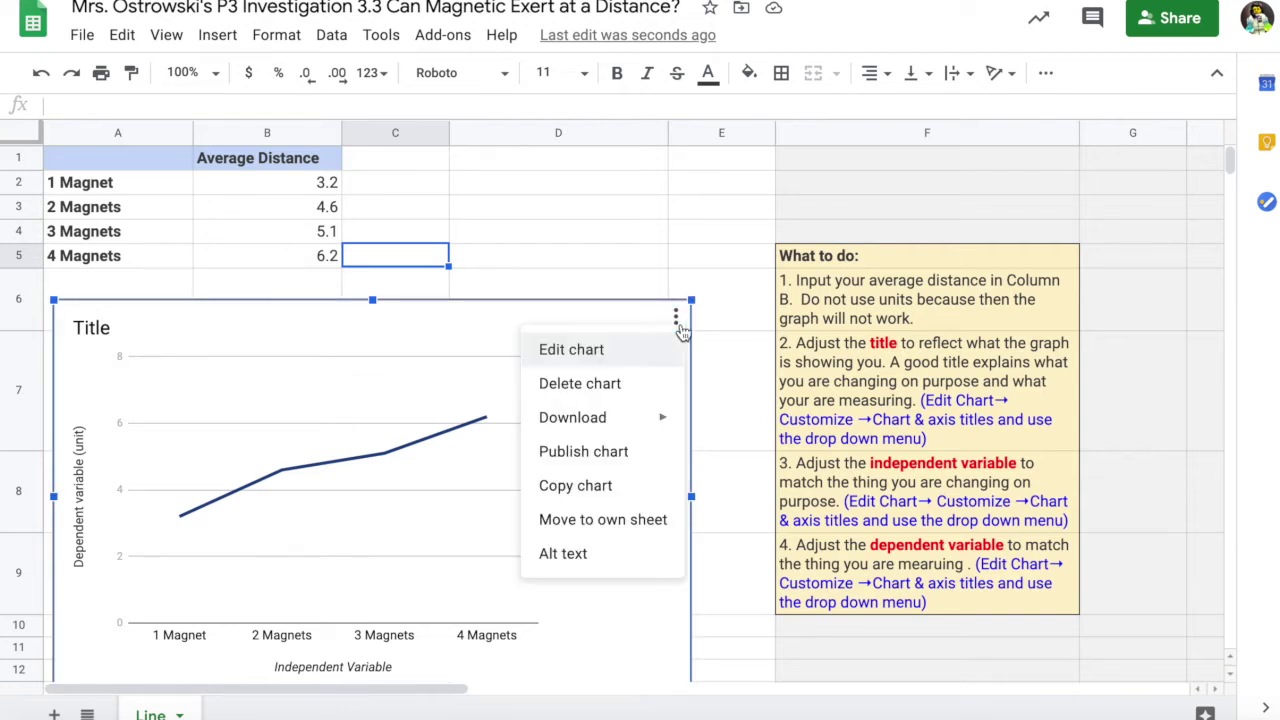
click(665, 350)
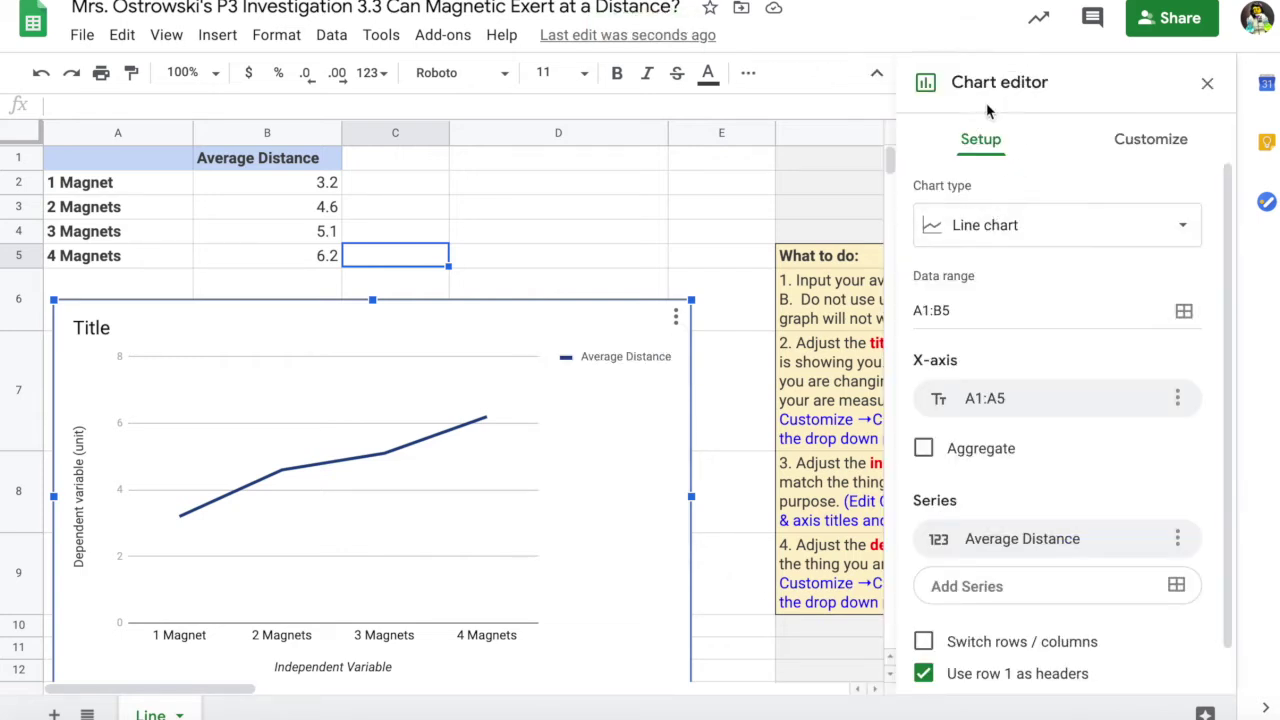
click(1148, 142)
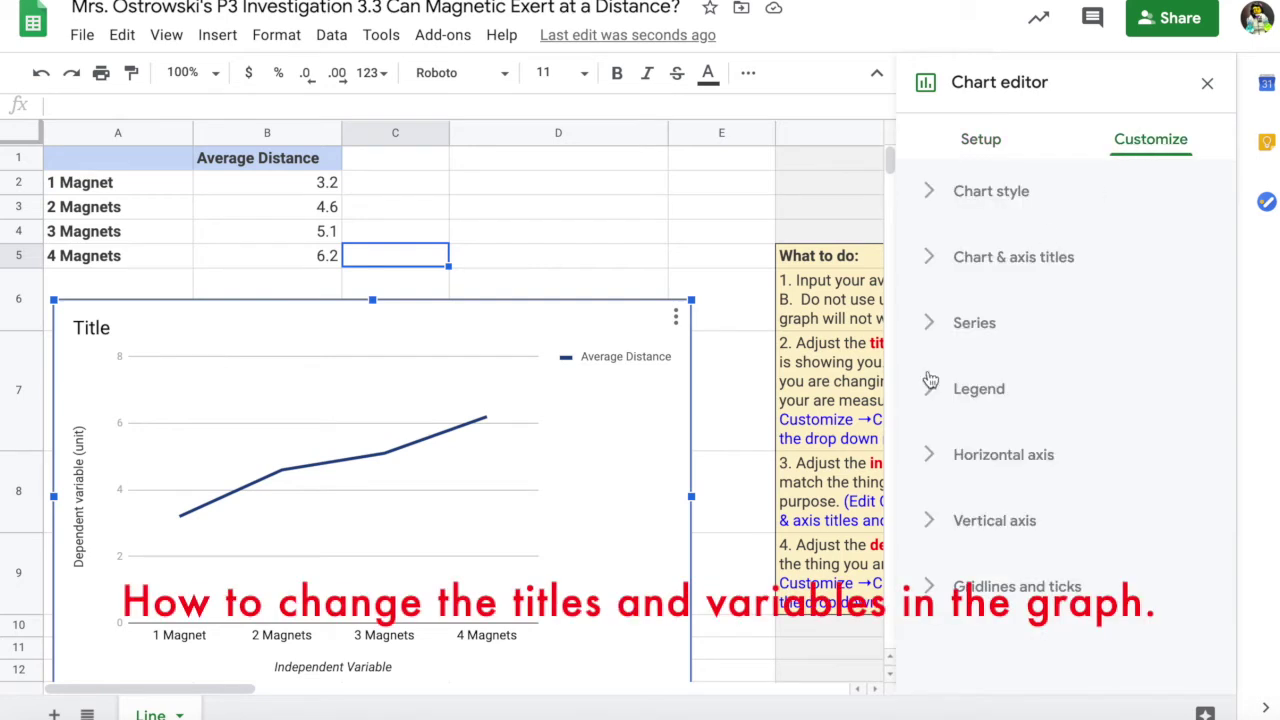
click(935, 265)
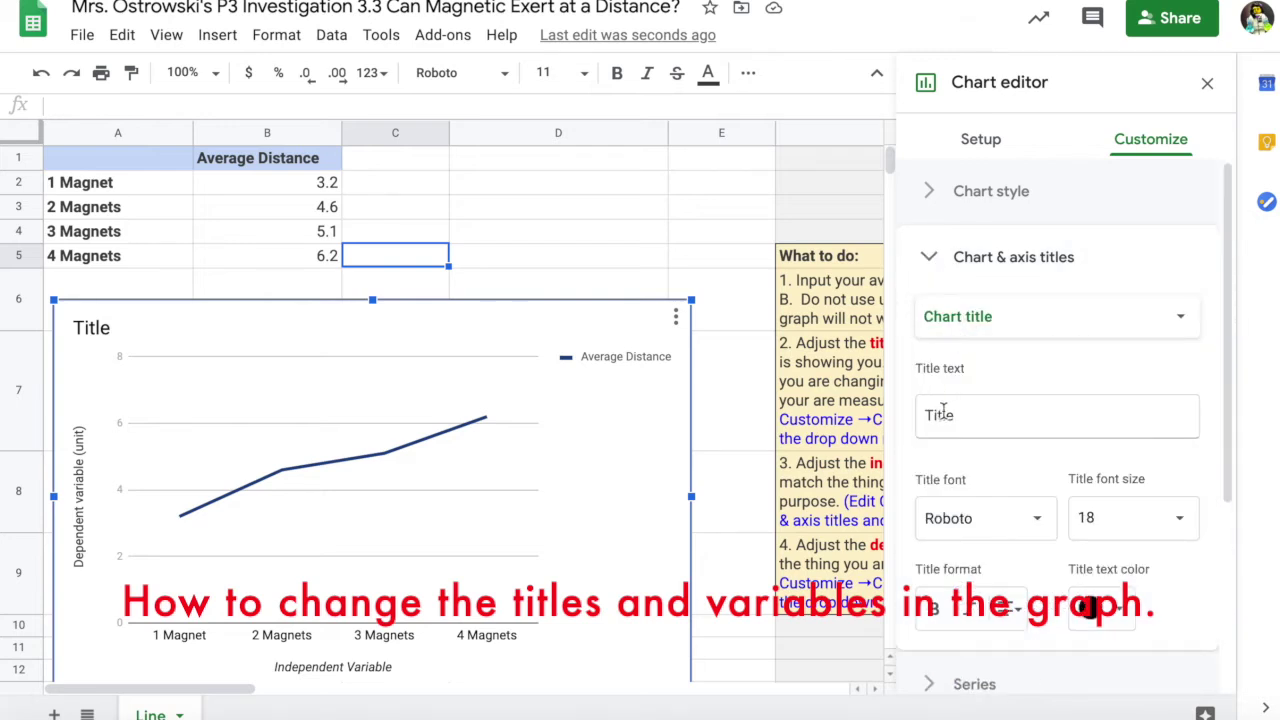
Step: Replace the chart title with "How the Number of Magnets Affects the Distance to Move a Paperclip"
click(948, 420)
text(How)
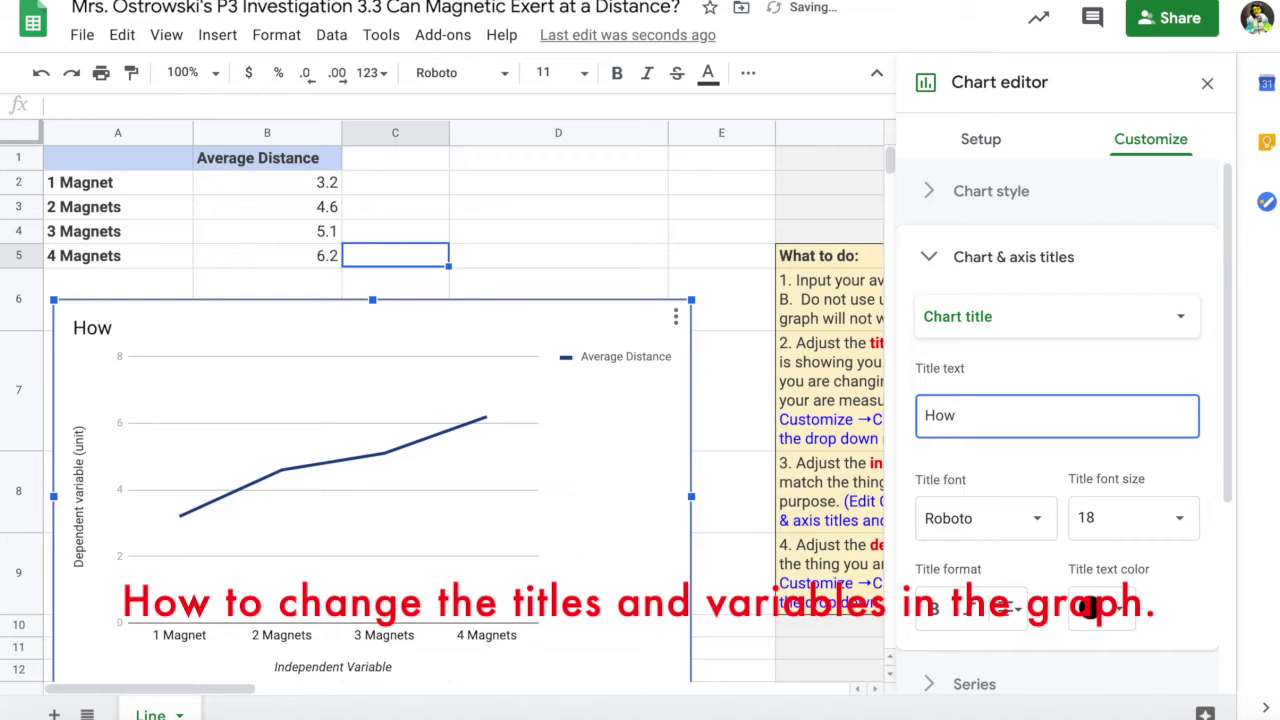
text( the N)
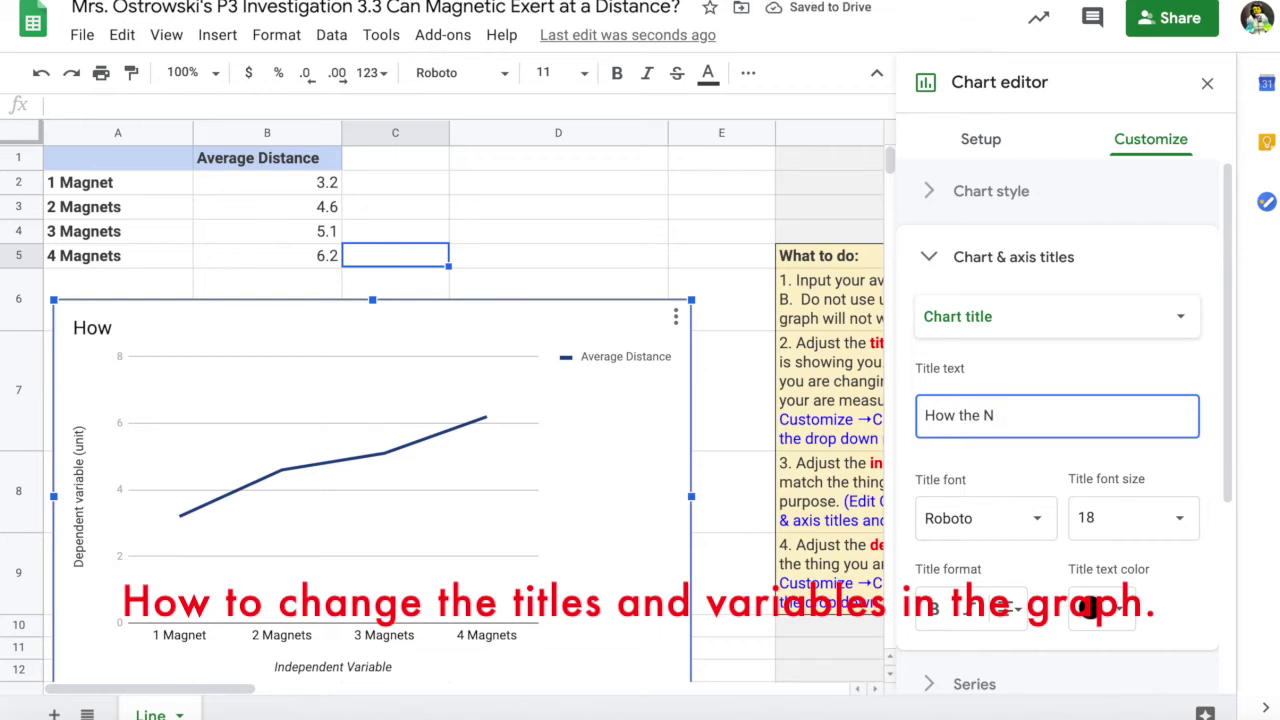
text(umber of M)
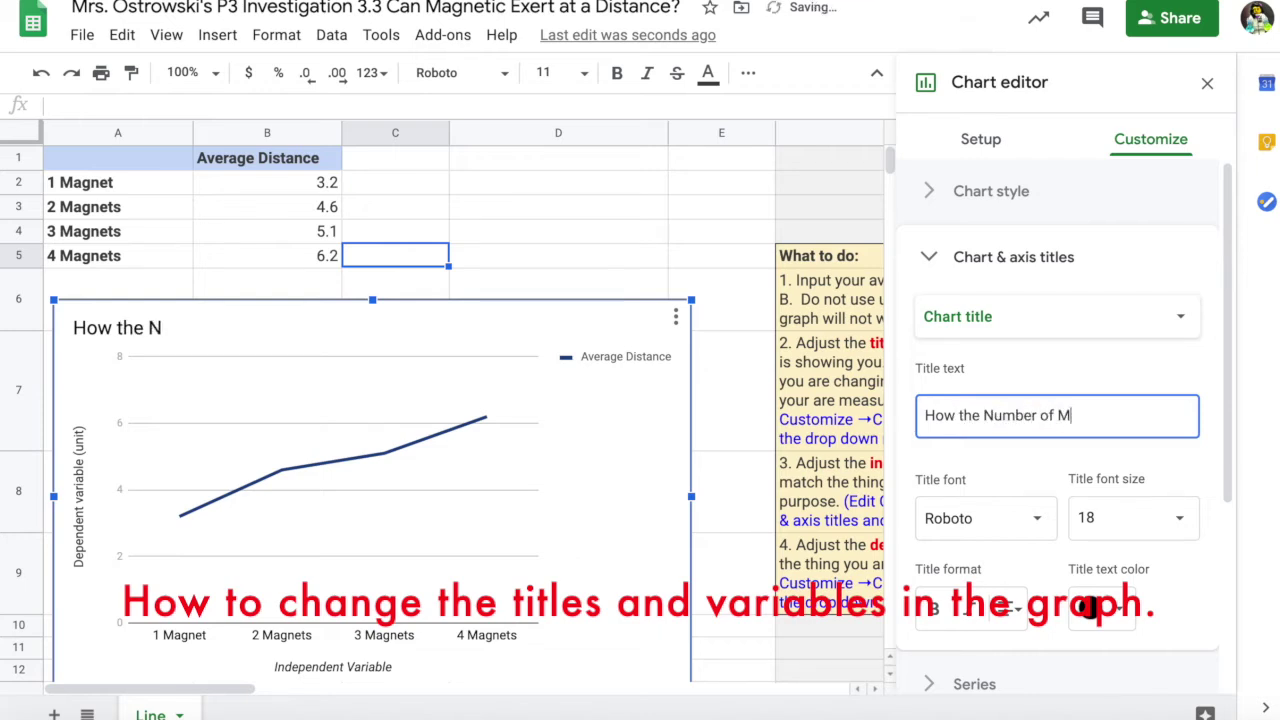
text(agenets )
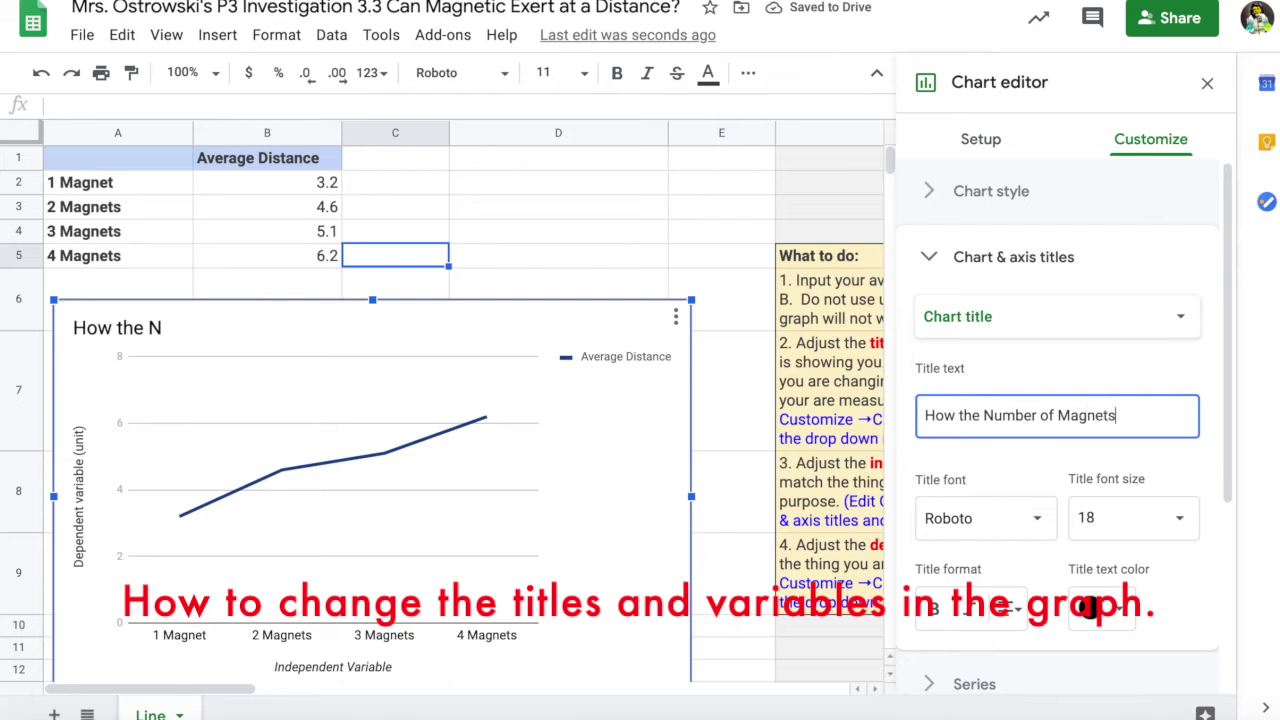
text(Affects )
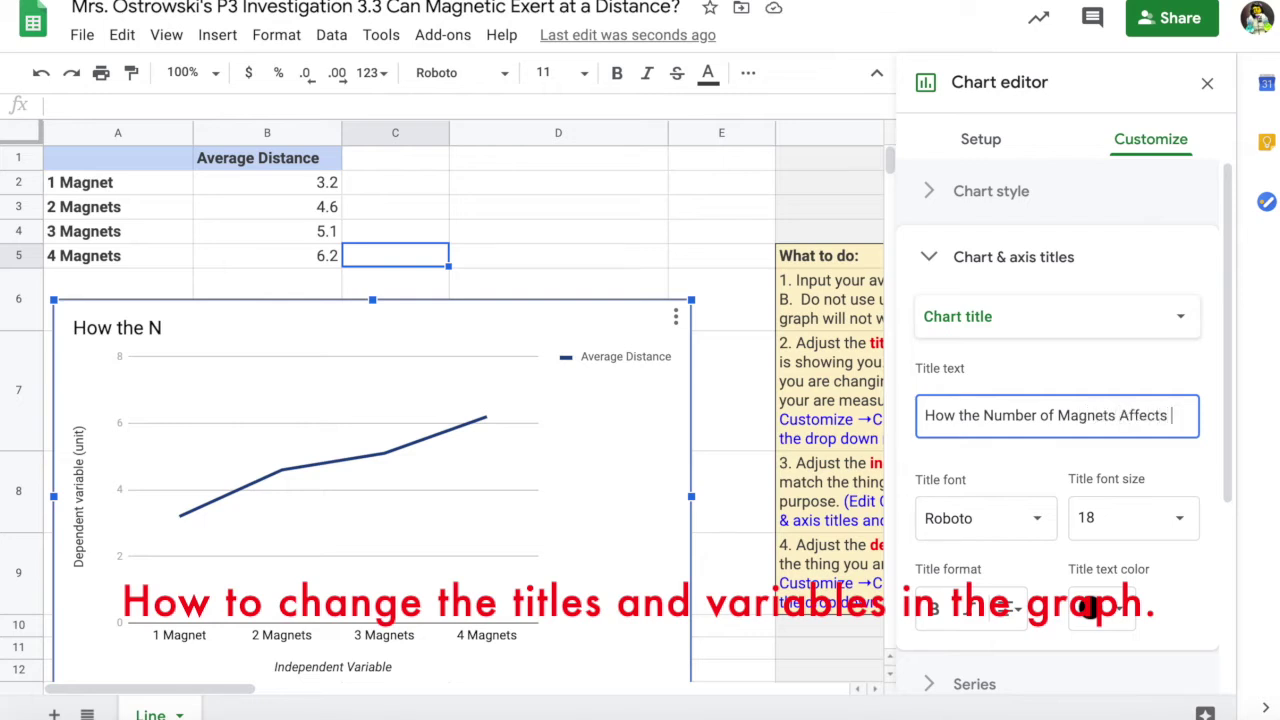
text(the istance)
key(BackSpace)
key(BackSpace)
key(BackSpace)
key(BackSpace)
key(BackSpace)
key(BackSpace)
key(BackSpace)
text(Distnac)
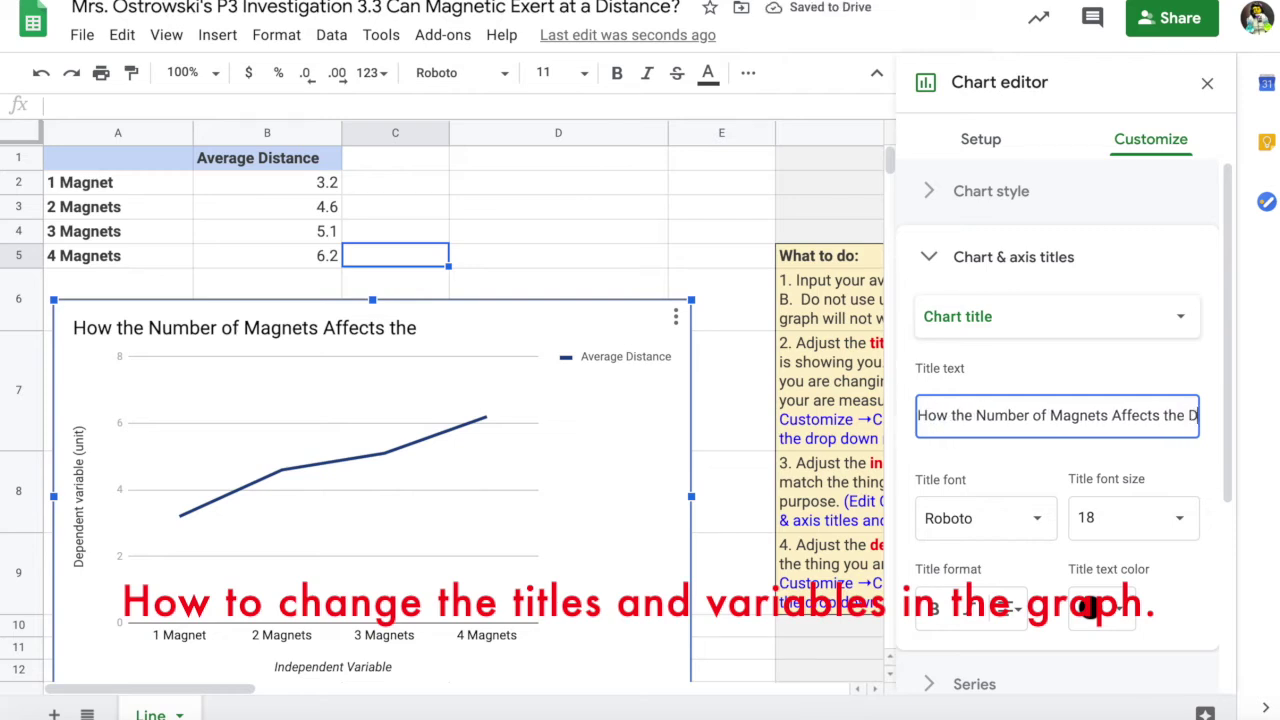
key(BackSpace)
key(BackSpace)
key(BackSpace)
text(ance)
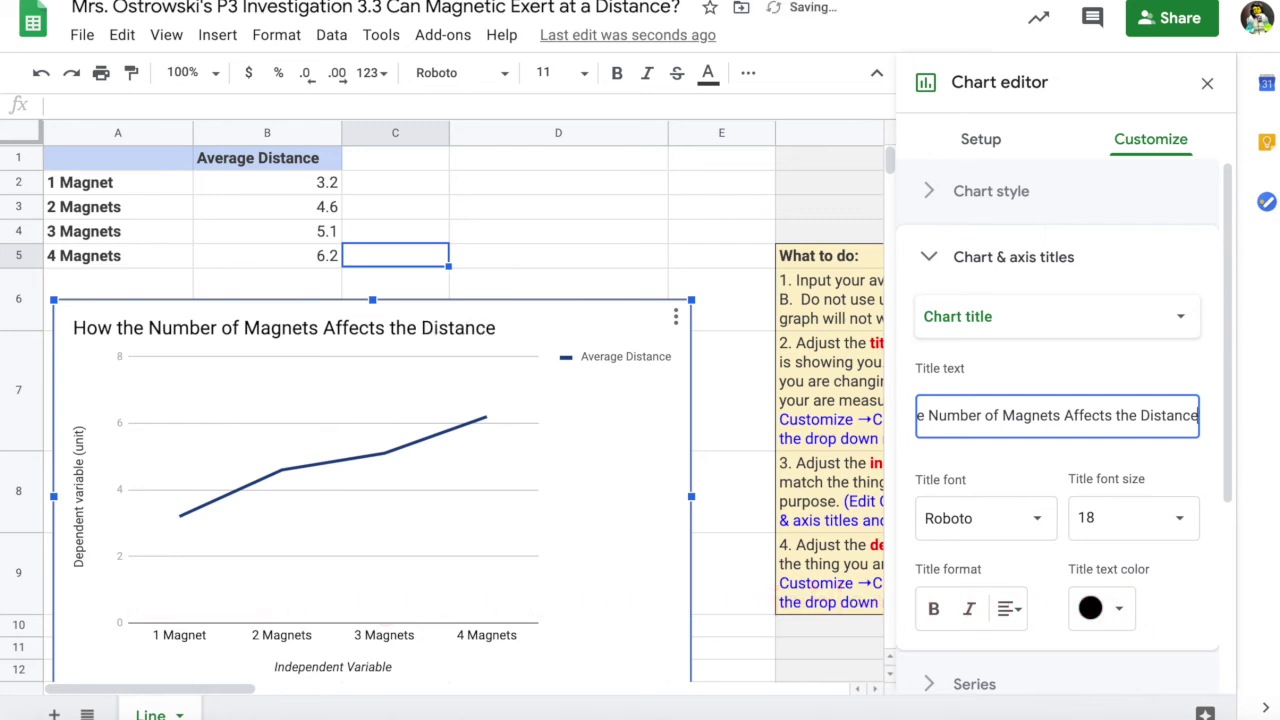
text( to Move)
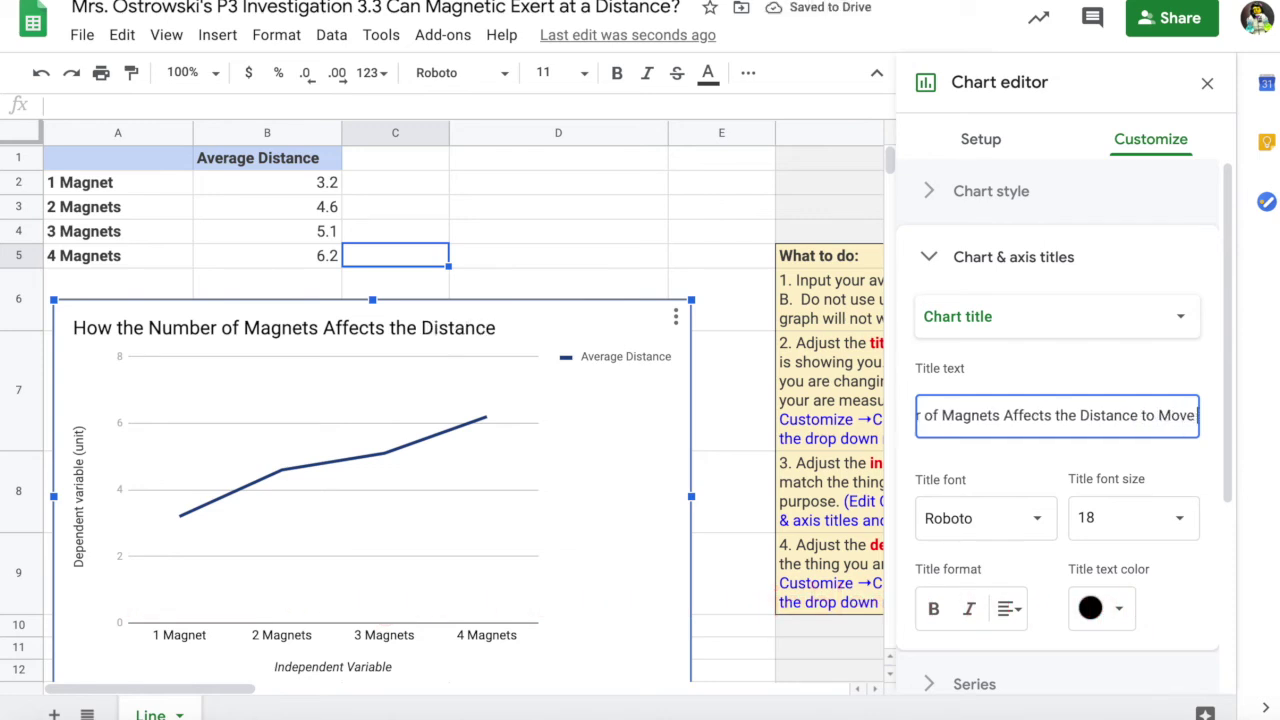
text( a Paper)
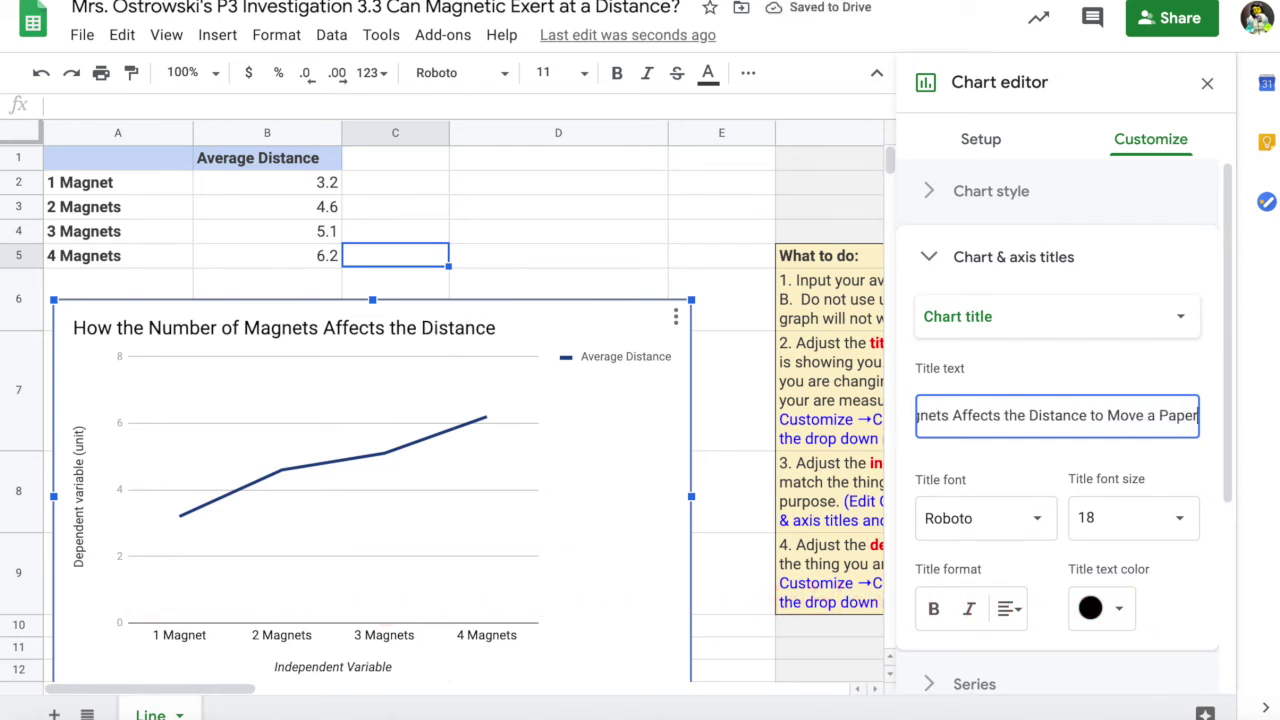
text(clip)
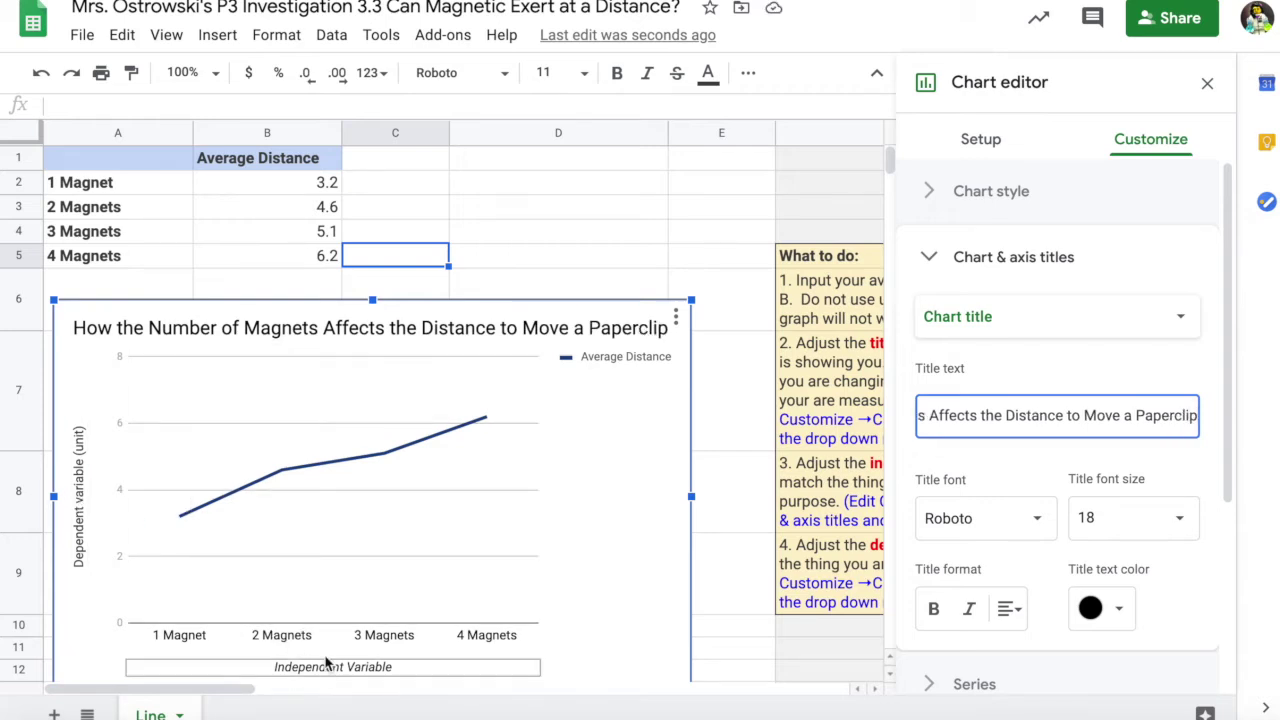
Step: Show the horizontal axis title settings, and select the horizontal and vertical axis titles directly on the chart
click(989, 320)
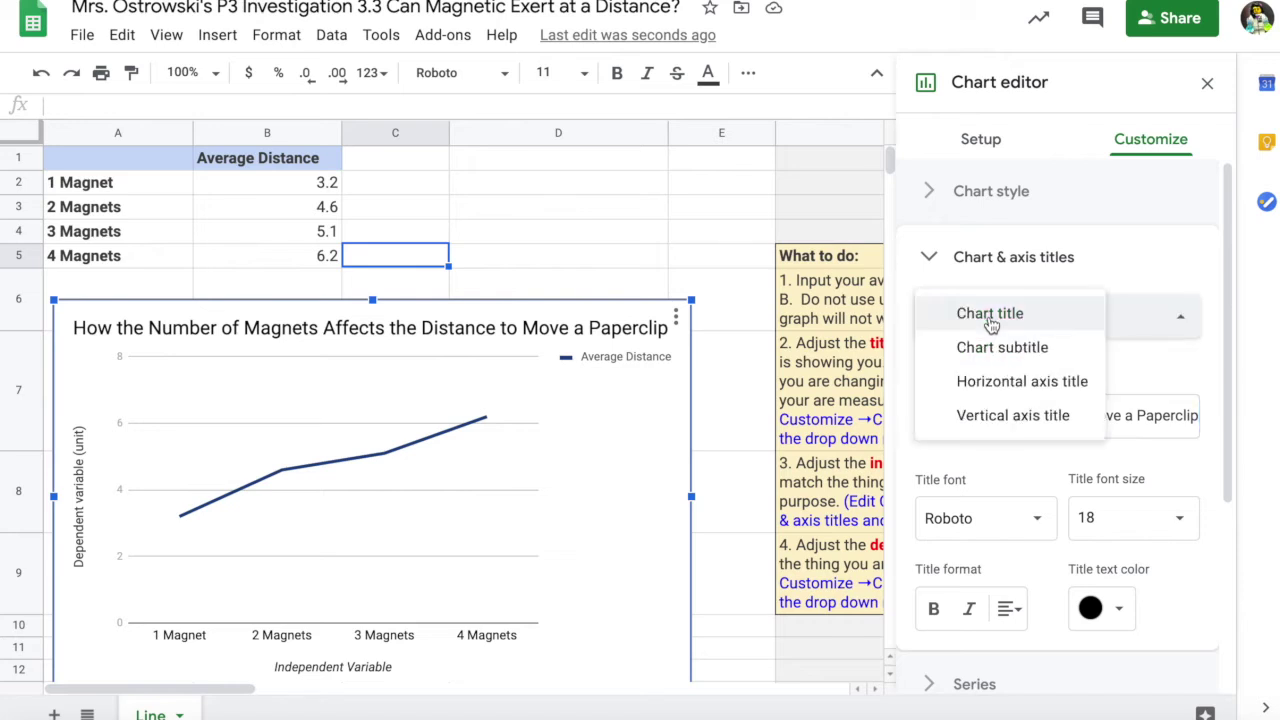
click(1003, 388)
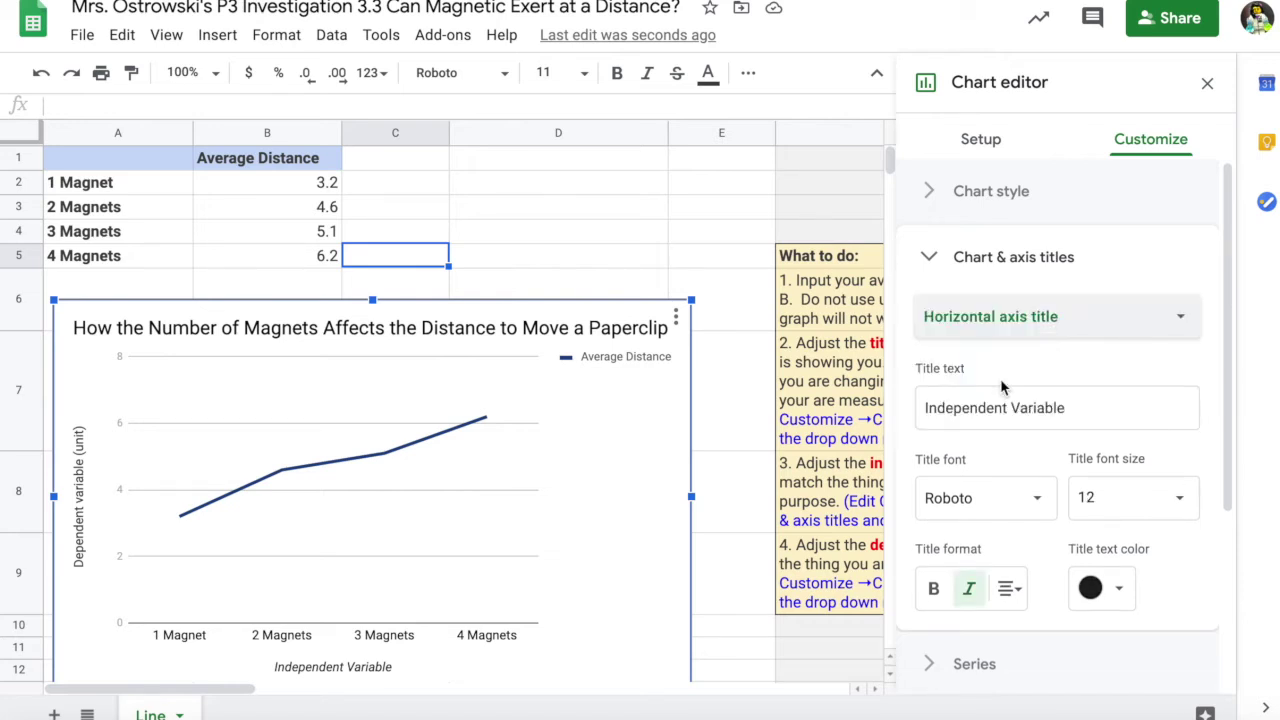
click(347, 671)
click(375, 667)
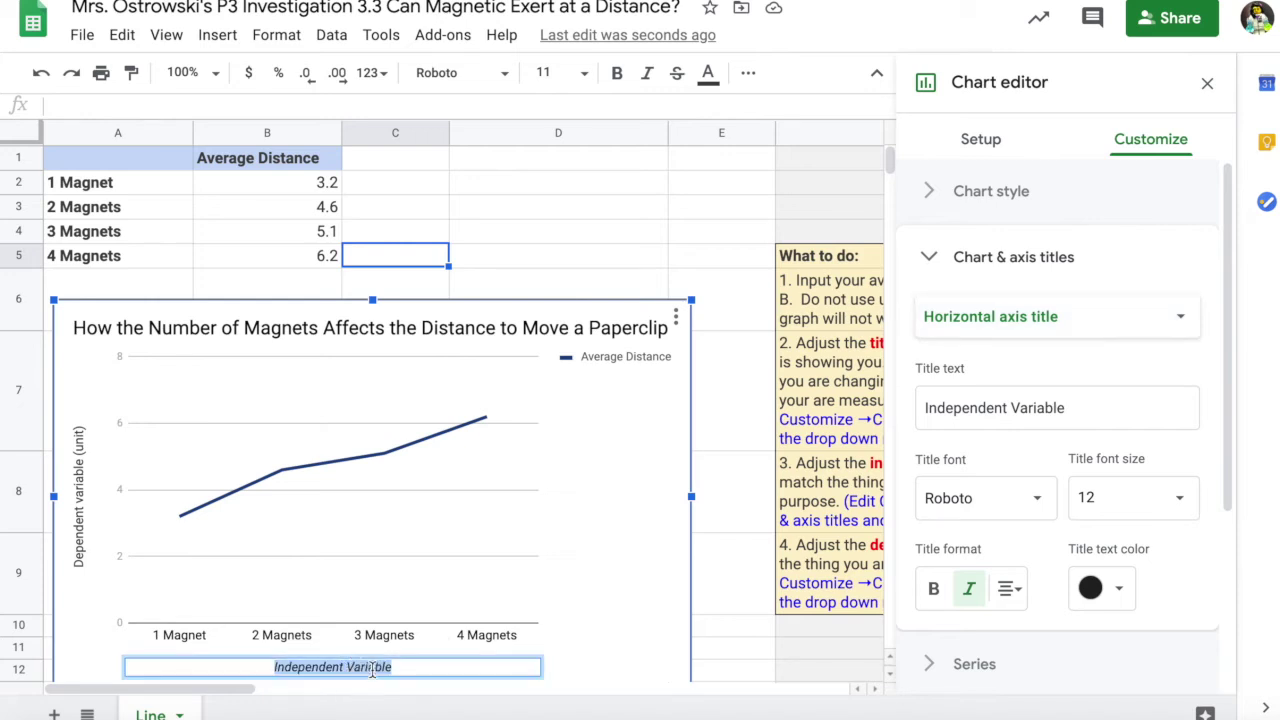
triple_click(404, 666)
click(79, 512)
click(79, 508)
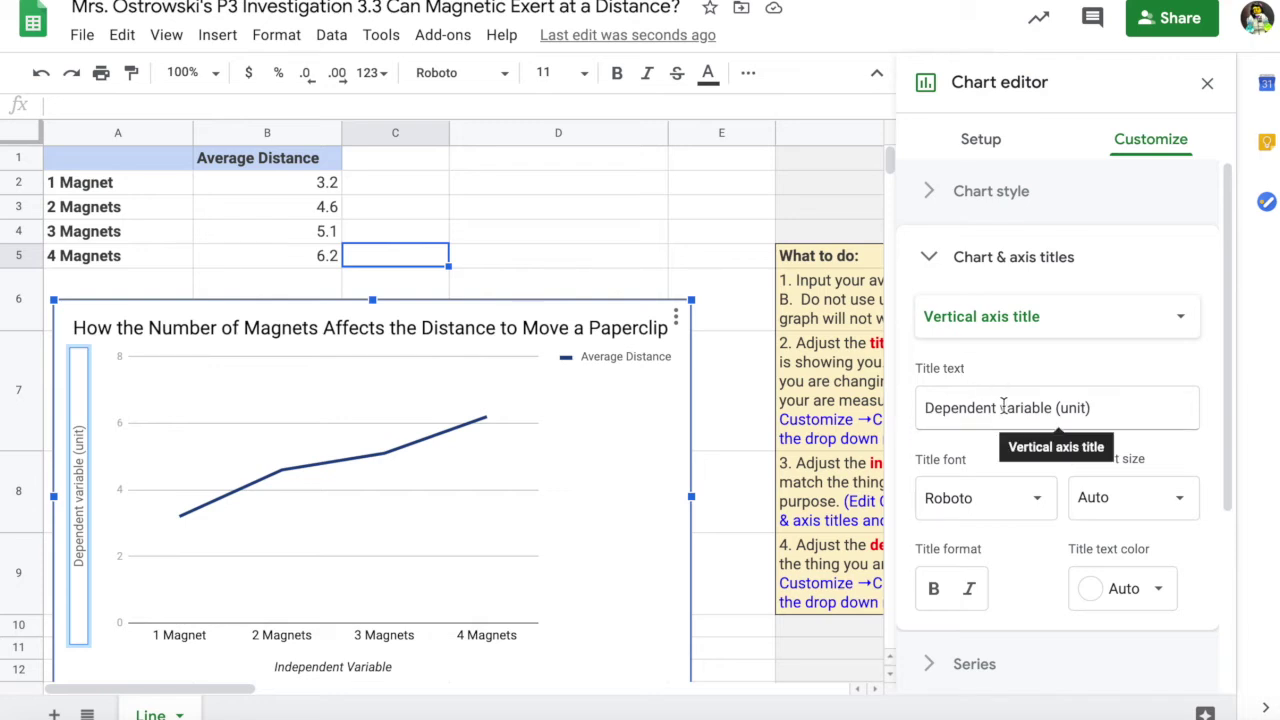
Step: Replace the chart's horizontal axis title with "Number of Magnets"
click(1000, 318)
click(1004, 280)
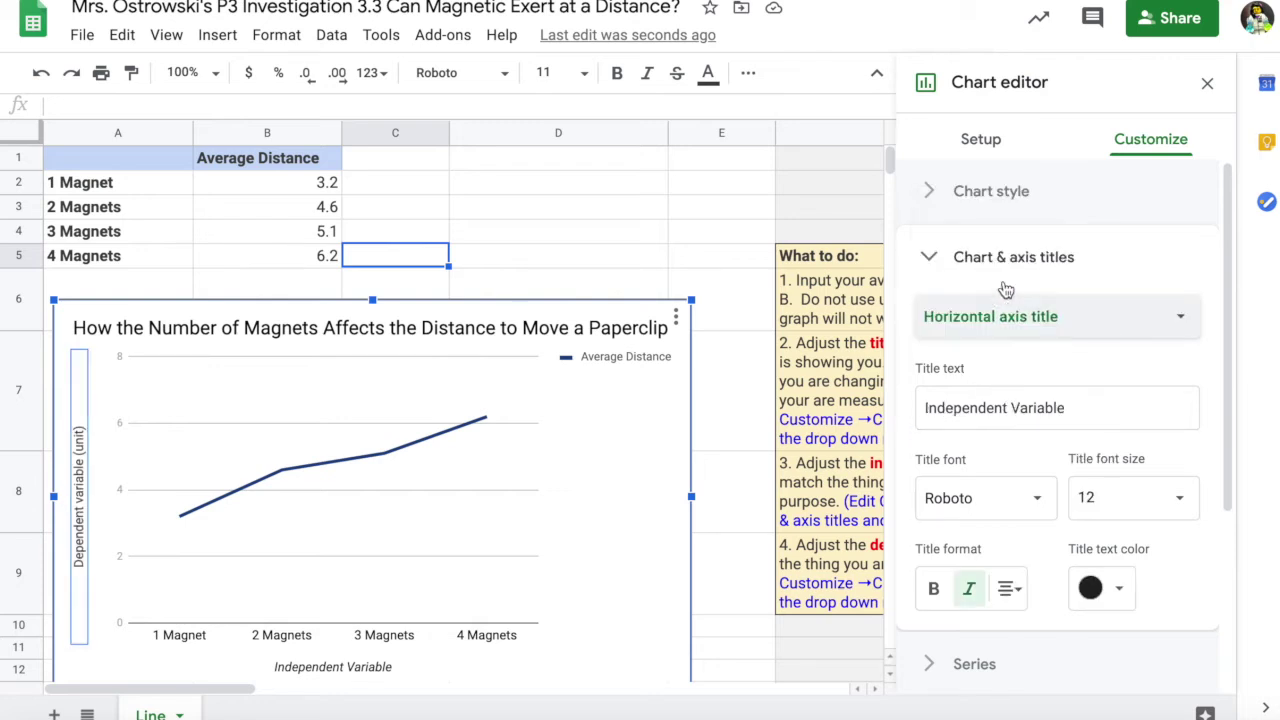
triple_click(987, 407)
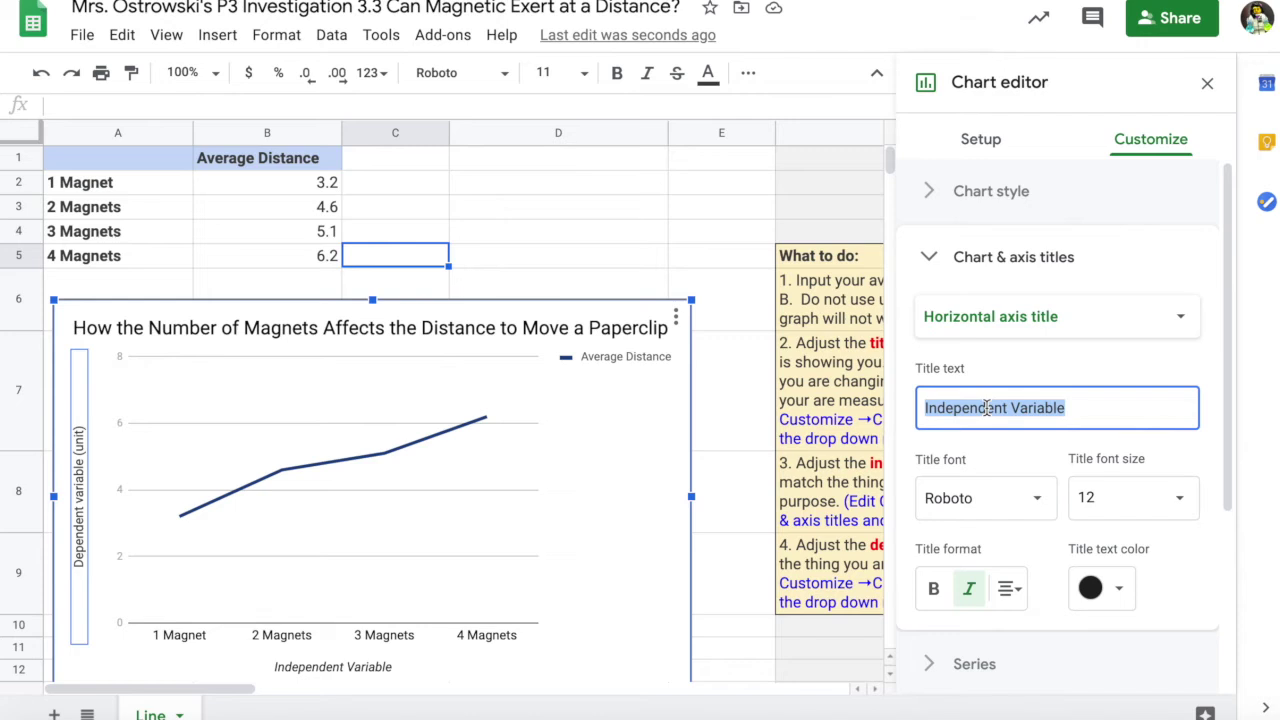
text(Numb)
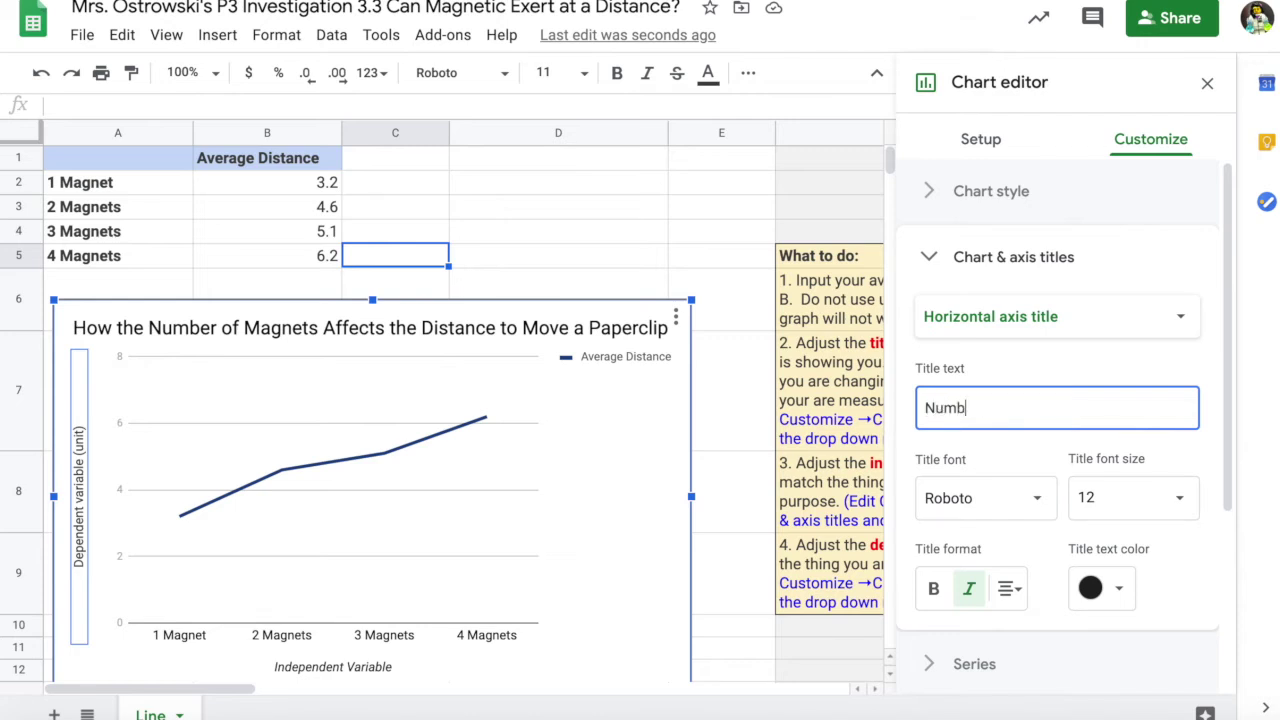
text(er of Magnets)
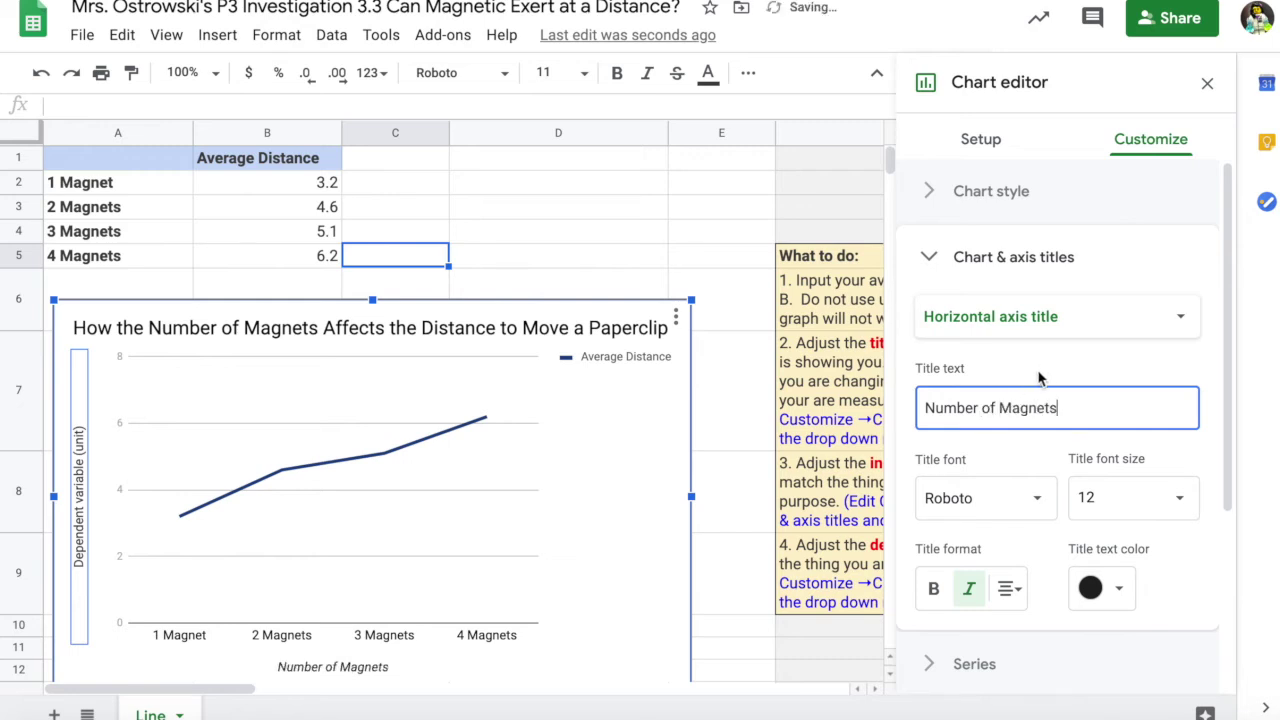
Step: Replace the chart's vertical axis title with "Distance (cm.)" and close the chart editor
click(1006, 334)
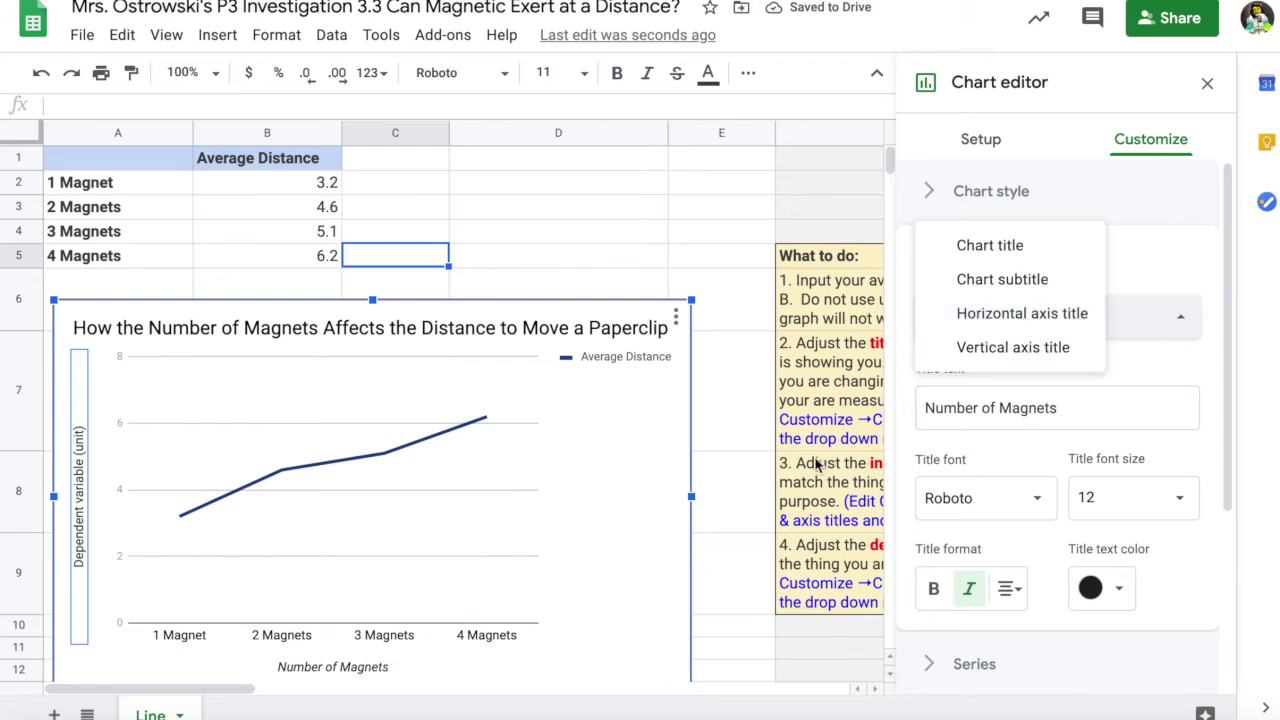
click(975, 345)
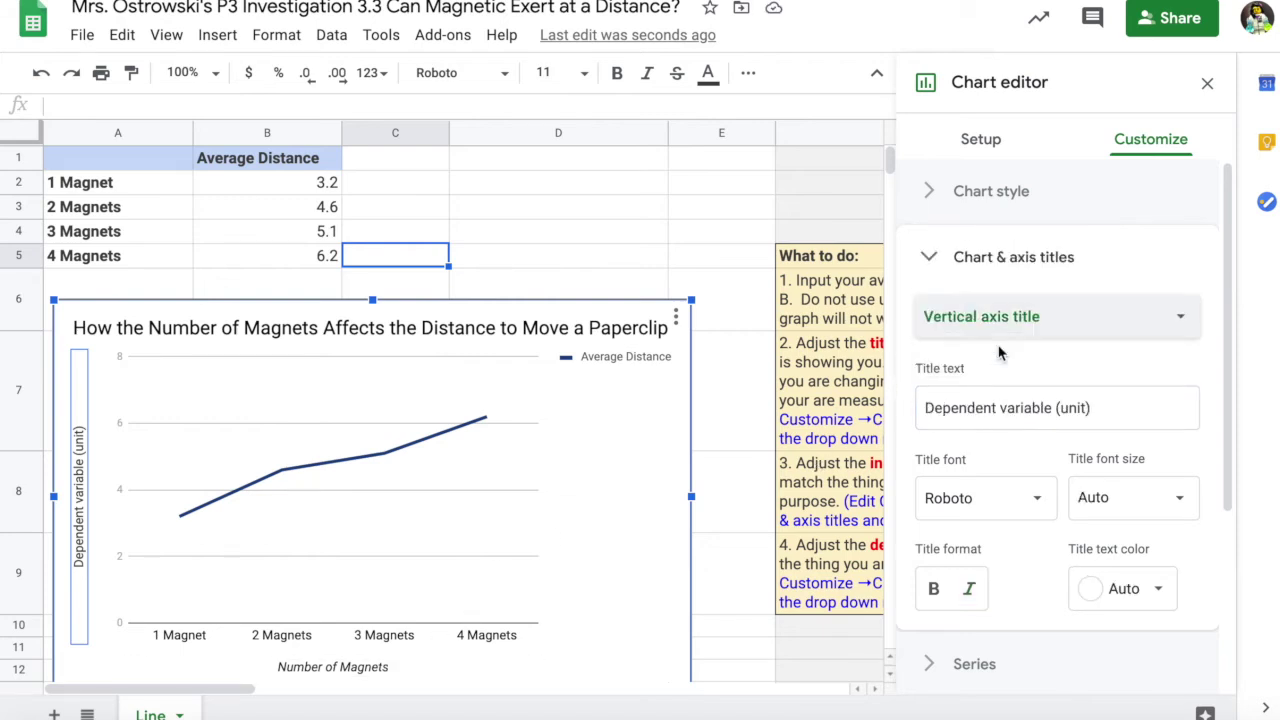
click(975, 408)
triple_click(975, 408)
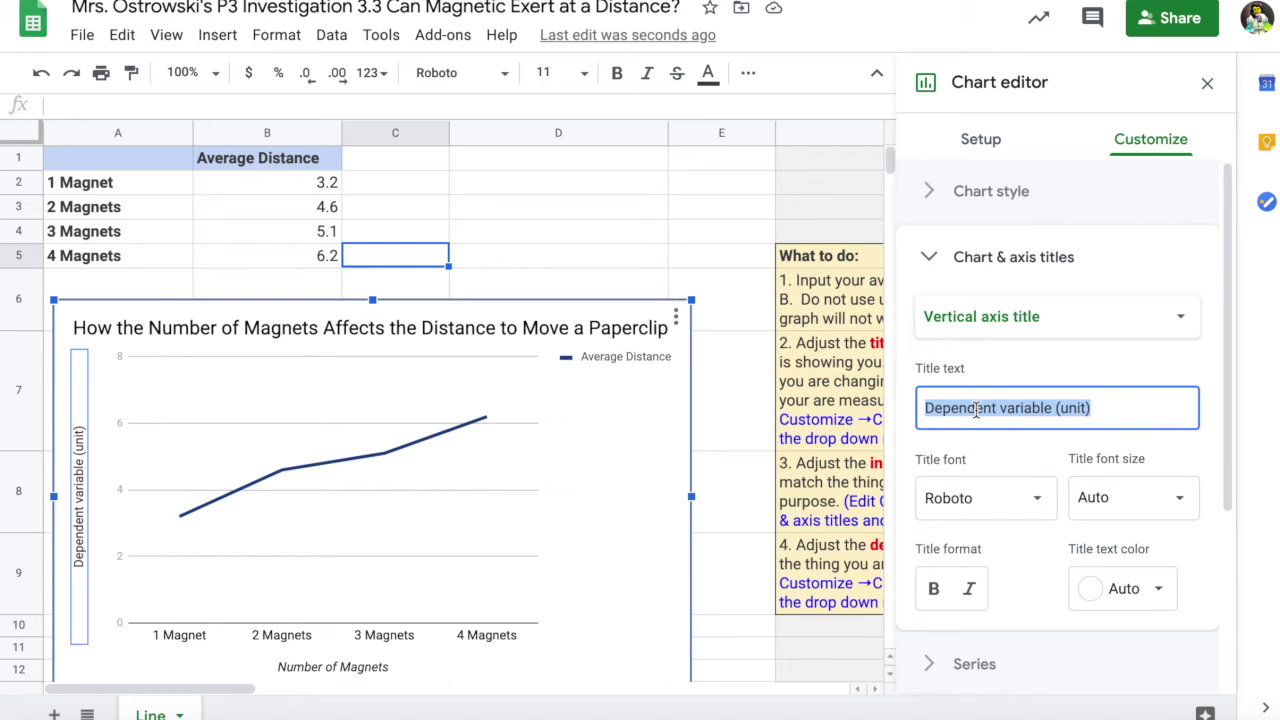
text(Distance)
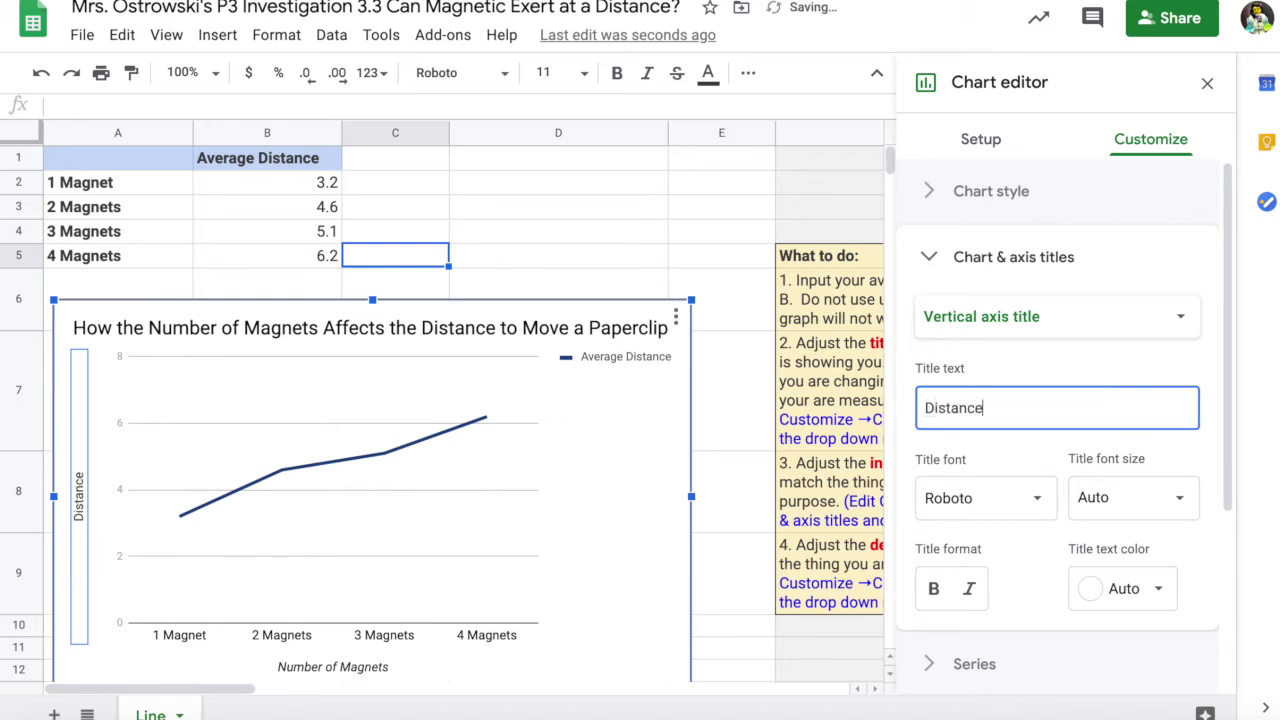
text( (cm.)
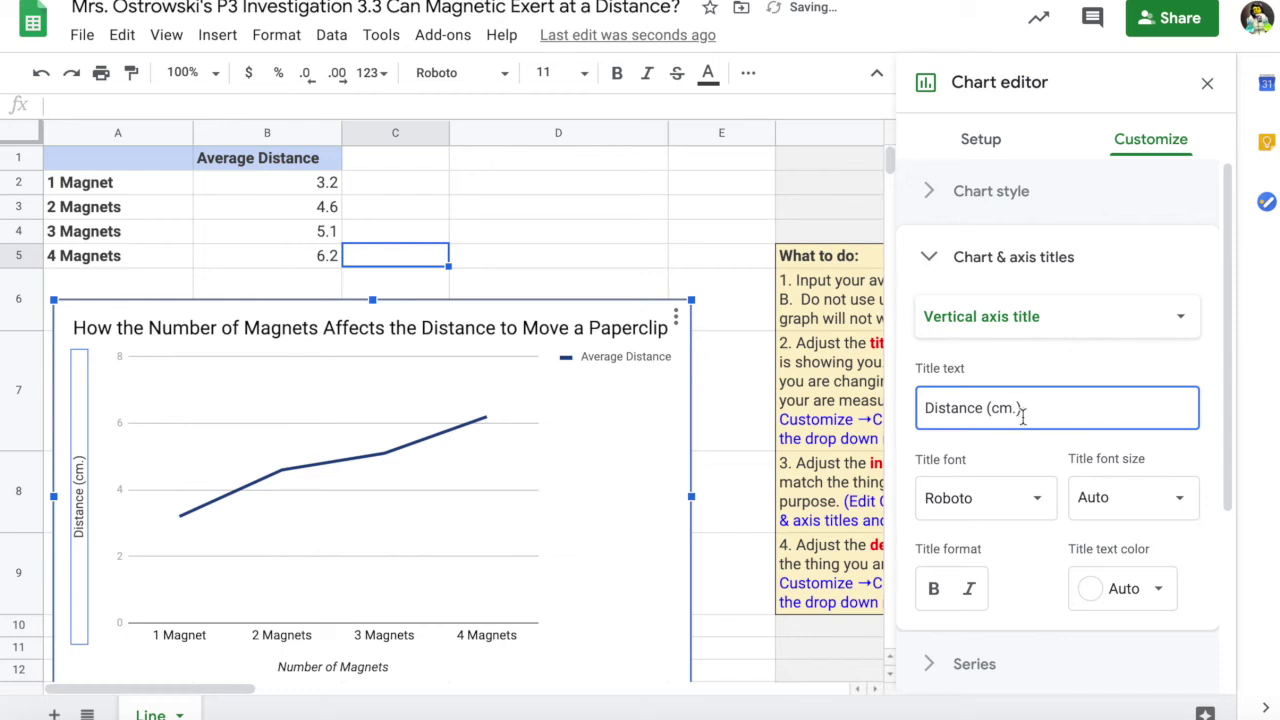
click(752, 357)
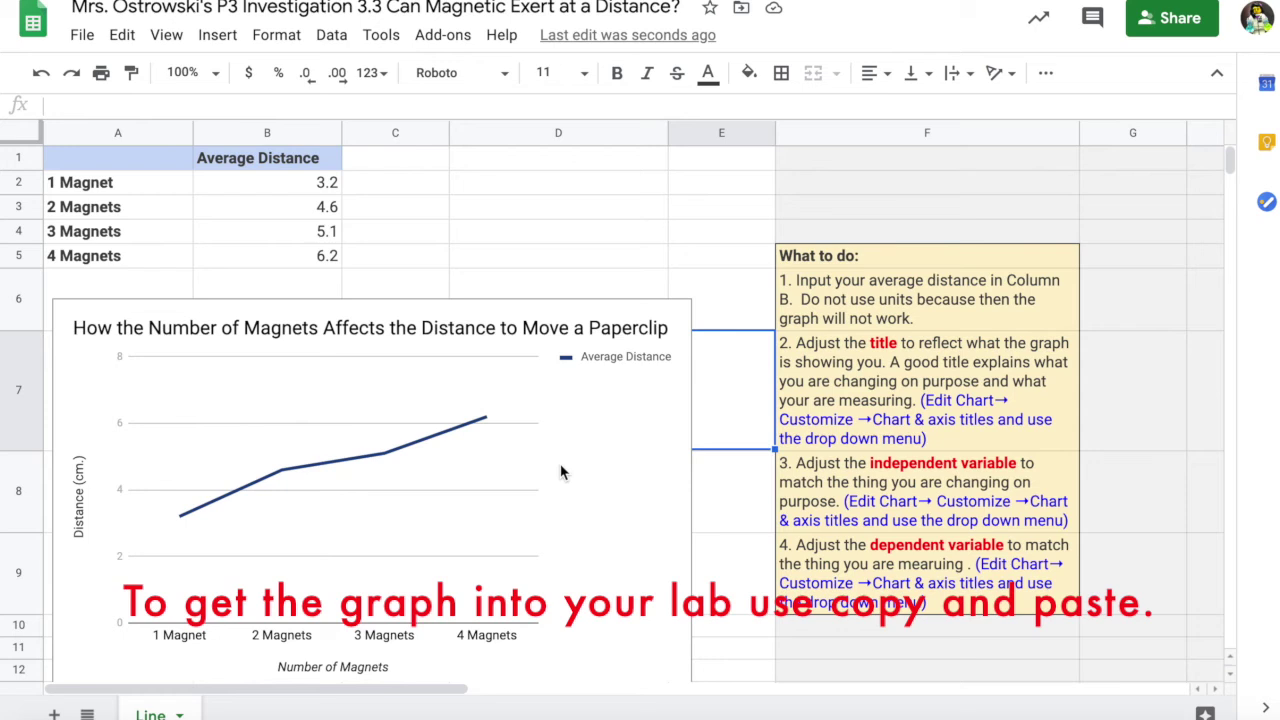
Step: Copy the line chart and paste it over "Insert your graph here" in the Google Docs lab document, linked to the spreadsheet
click(580, 505)
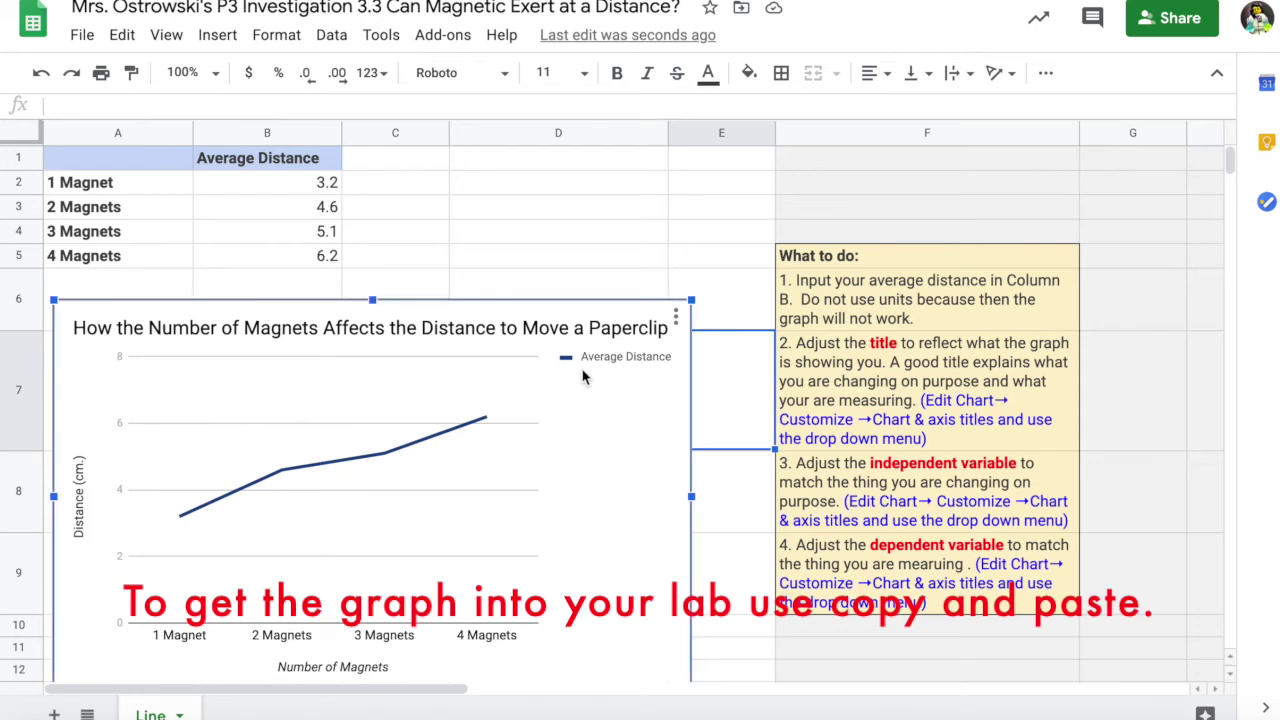
key(Escape)
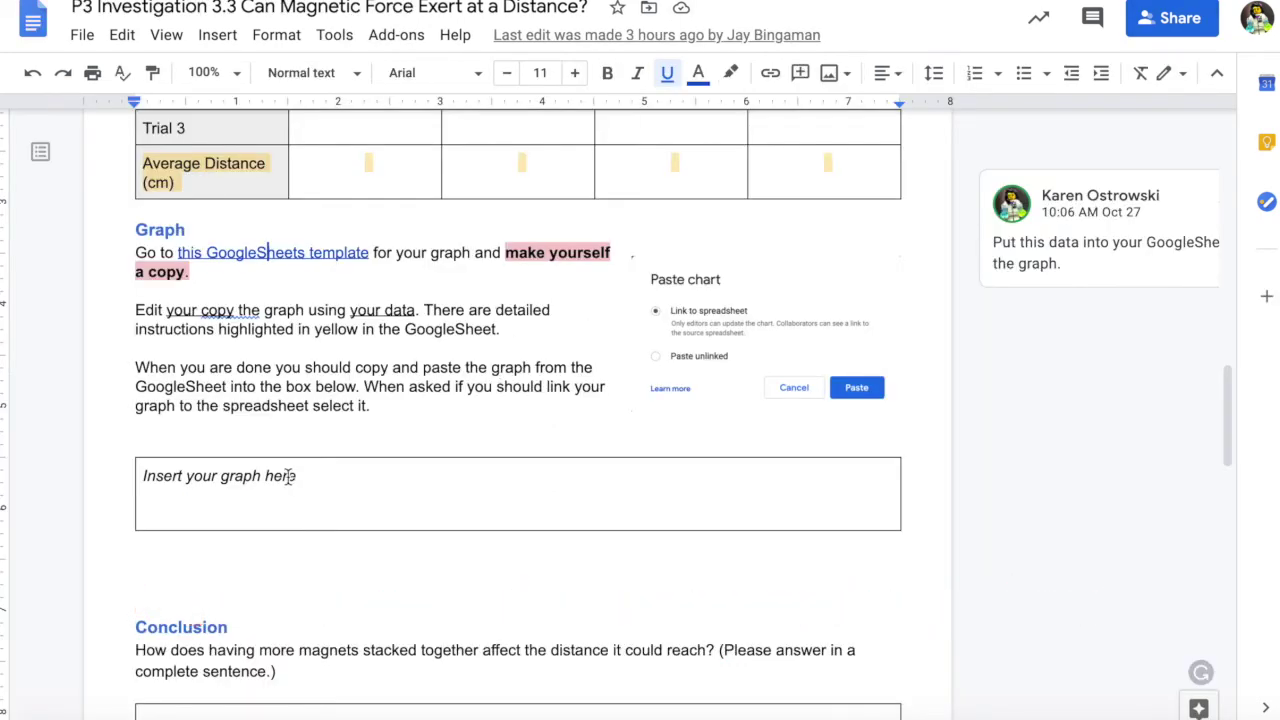
double_click(282, 476)
triple_click(287, 477)
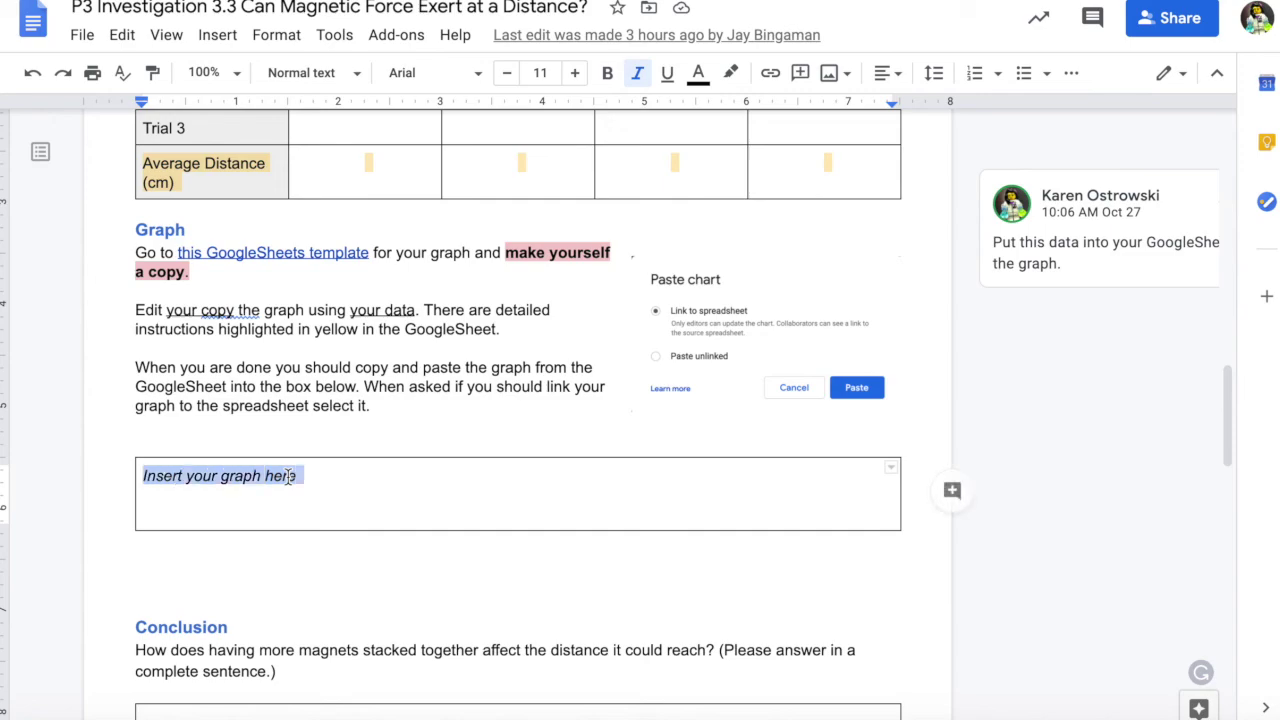
key(ctrl+v)
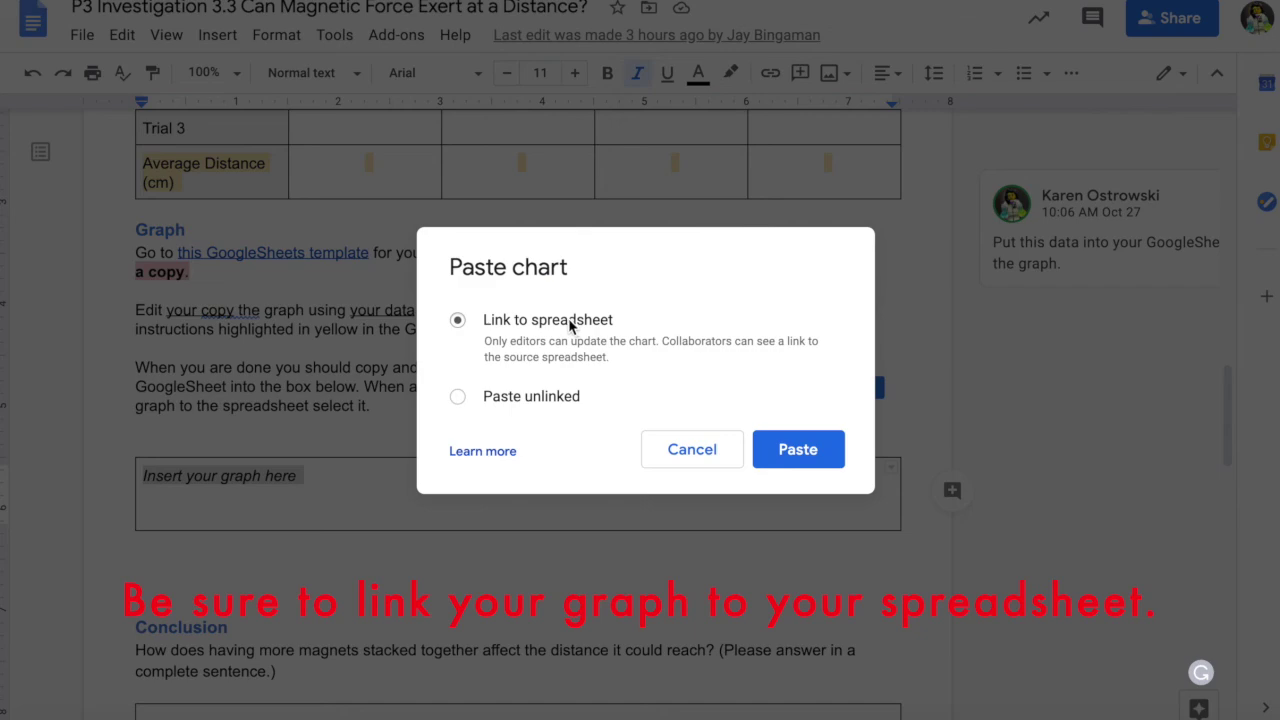
click(817, 462)
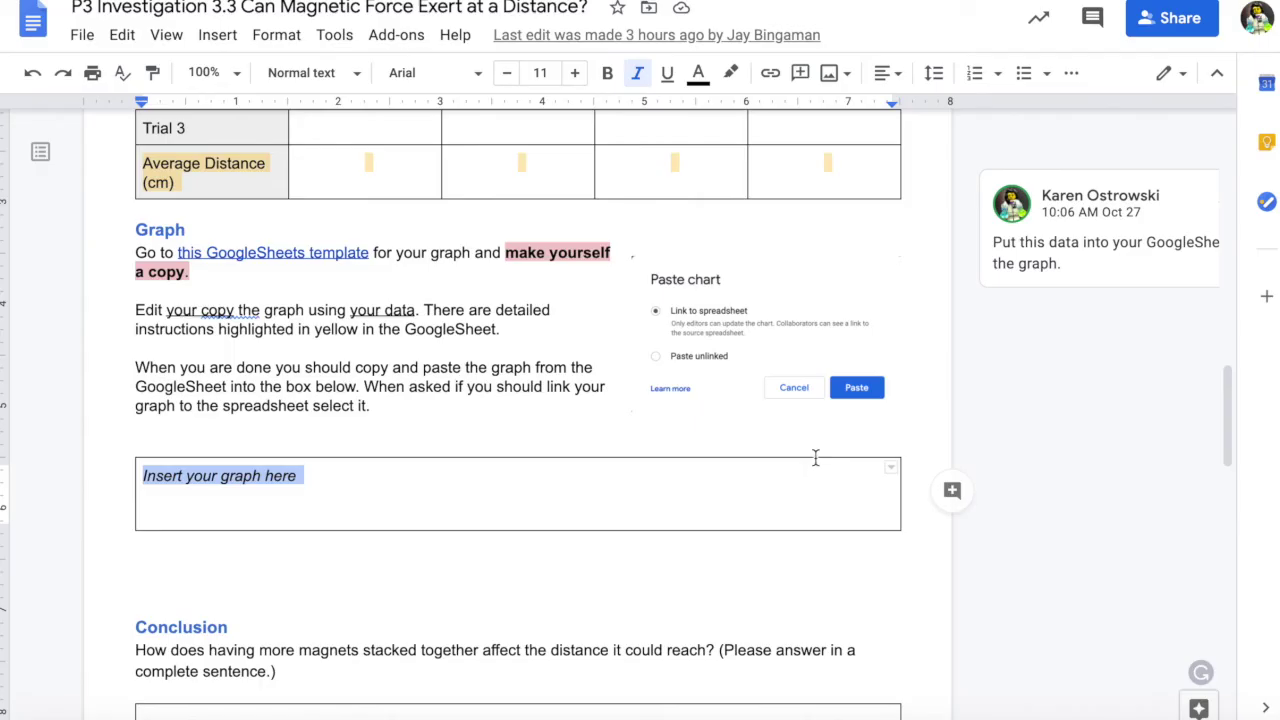
scroll(687, 463, up, 2)
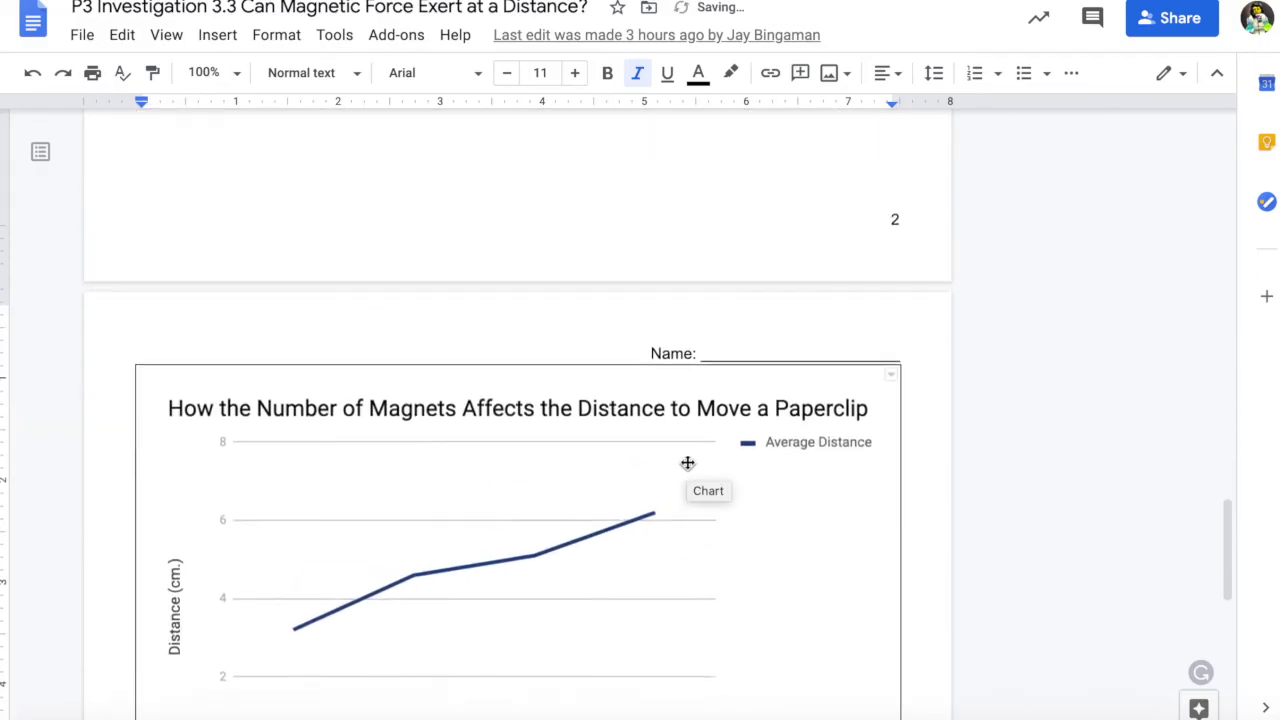
scroll(687, 463, down, 3)
scroll(631, 453, up, 3)
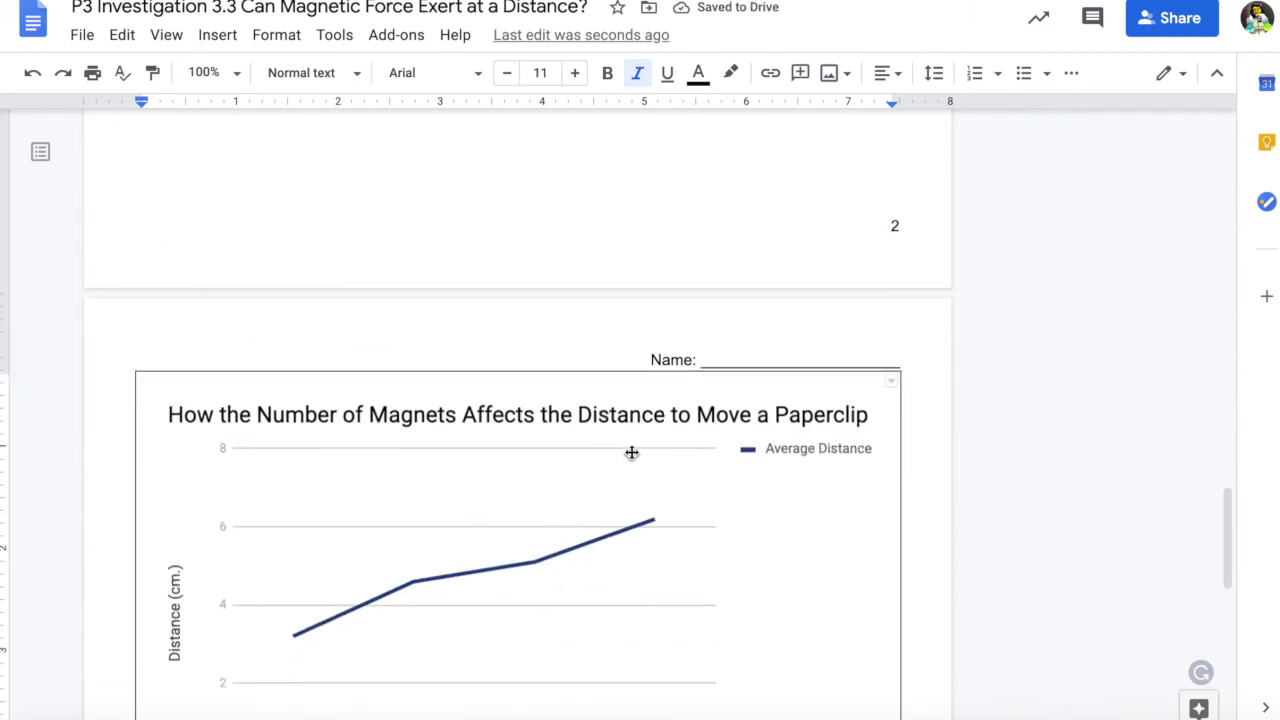
scroll(631, 440, down, 2)
Step: Switch back to the Google Sheets spreadsheet and change the 1 Magnet average distance in cell B2 to 2.2
key(ctrl+Tab)
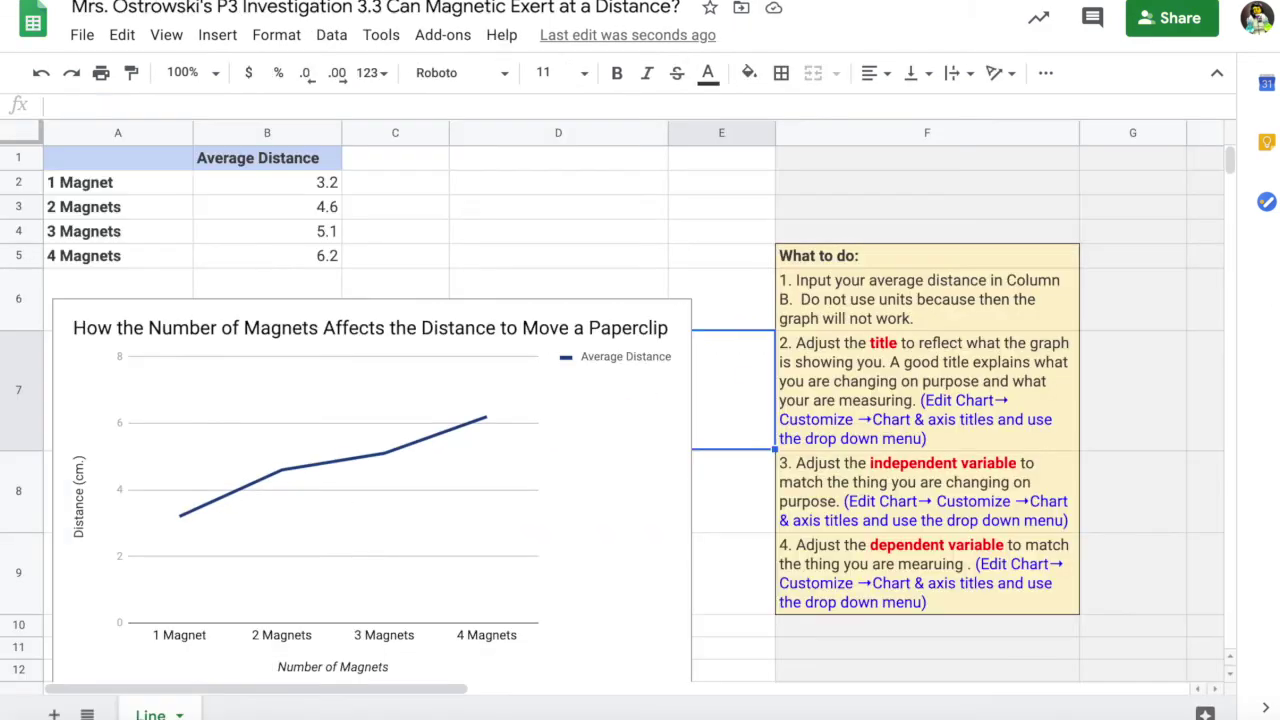
click(326, 186)
double_click(327, 183)
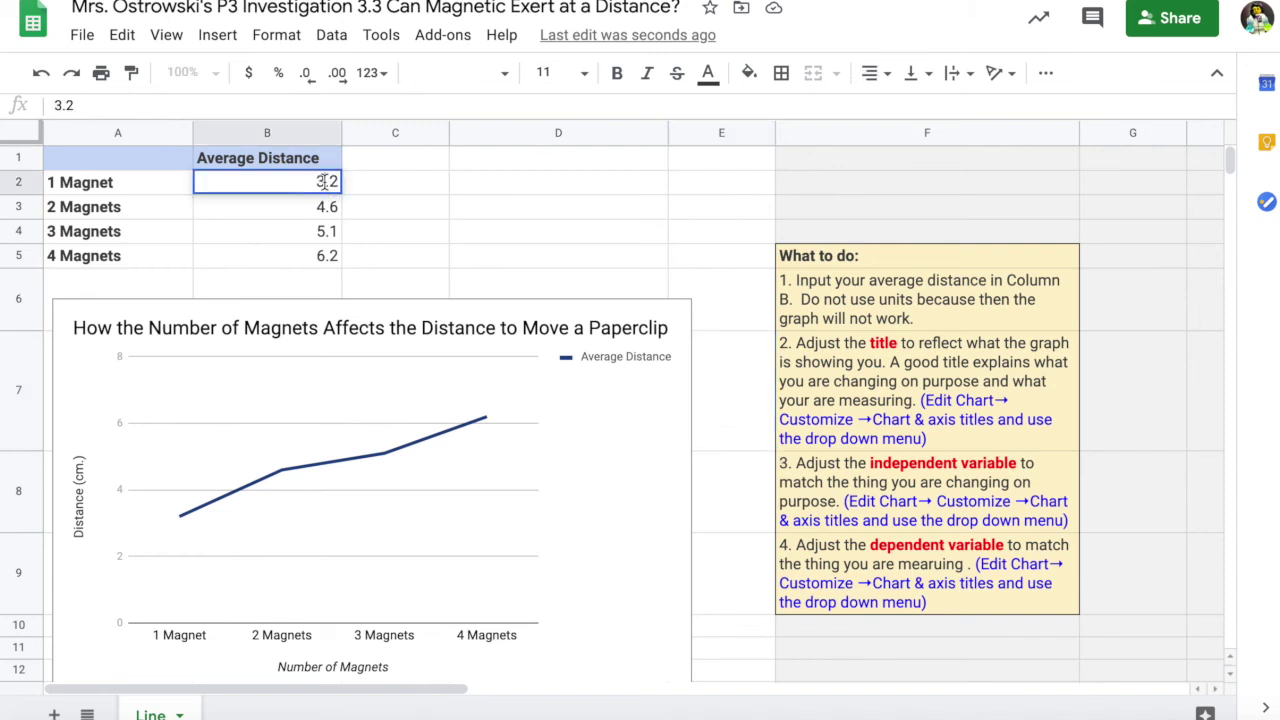
text(2.2)
click(393, 231)
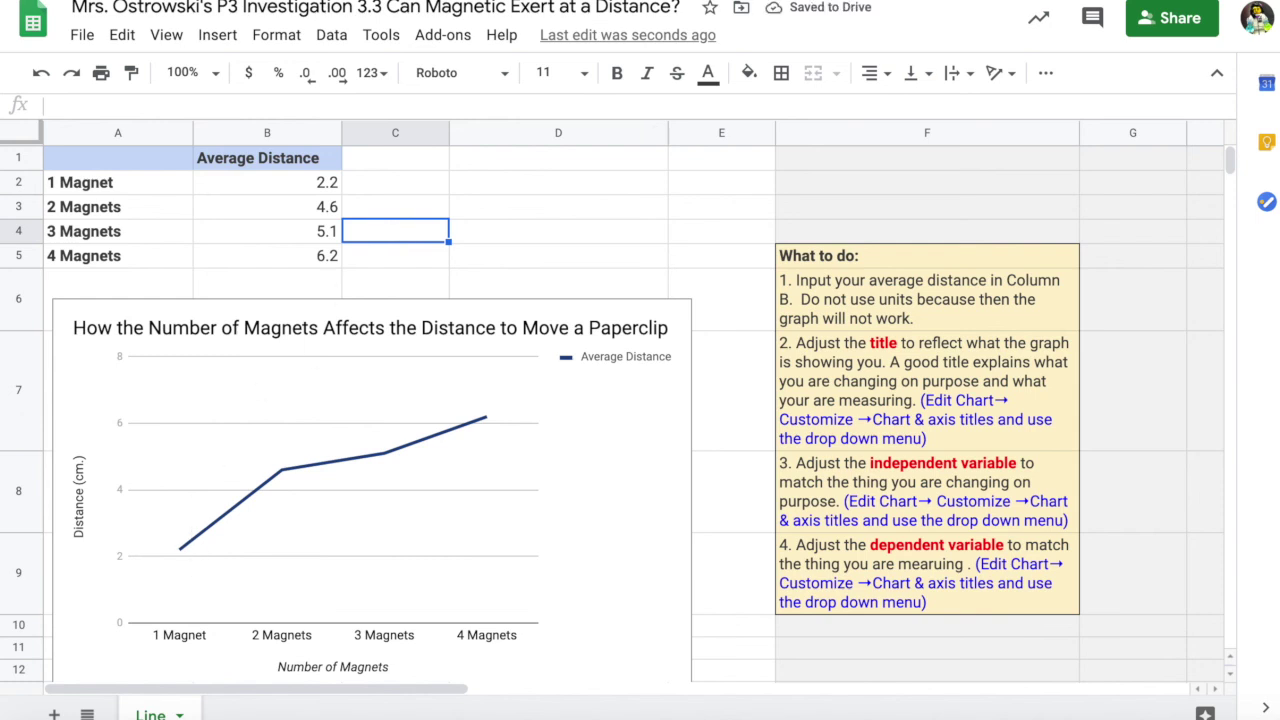
Step: Return to the Google Docs lab document, update the linked chart with the spreadsheet changes, and show its link options
click(630, 1)
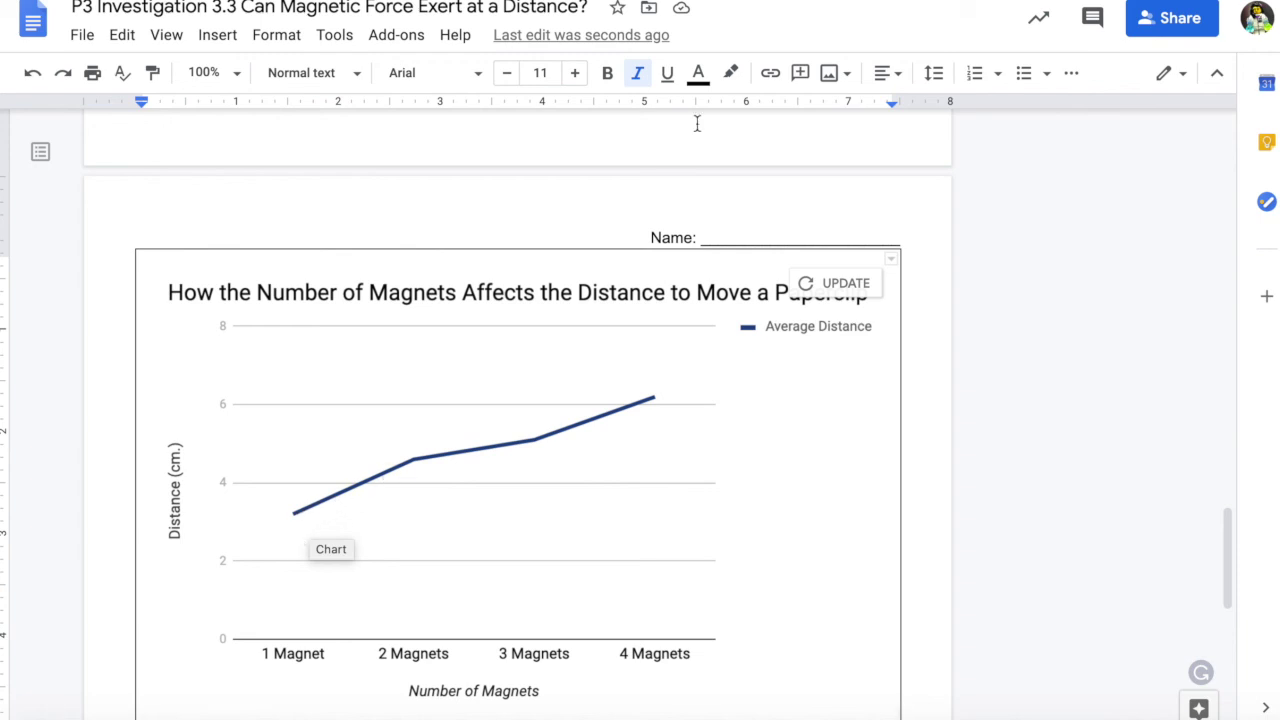
click(815, 287)
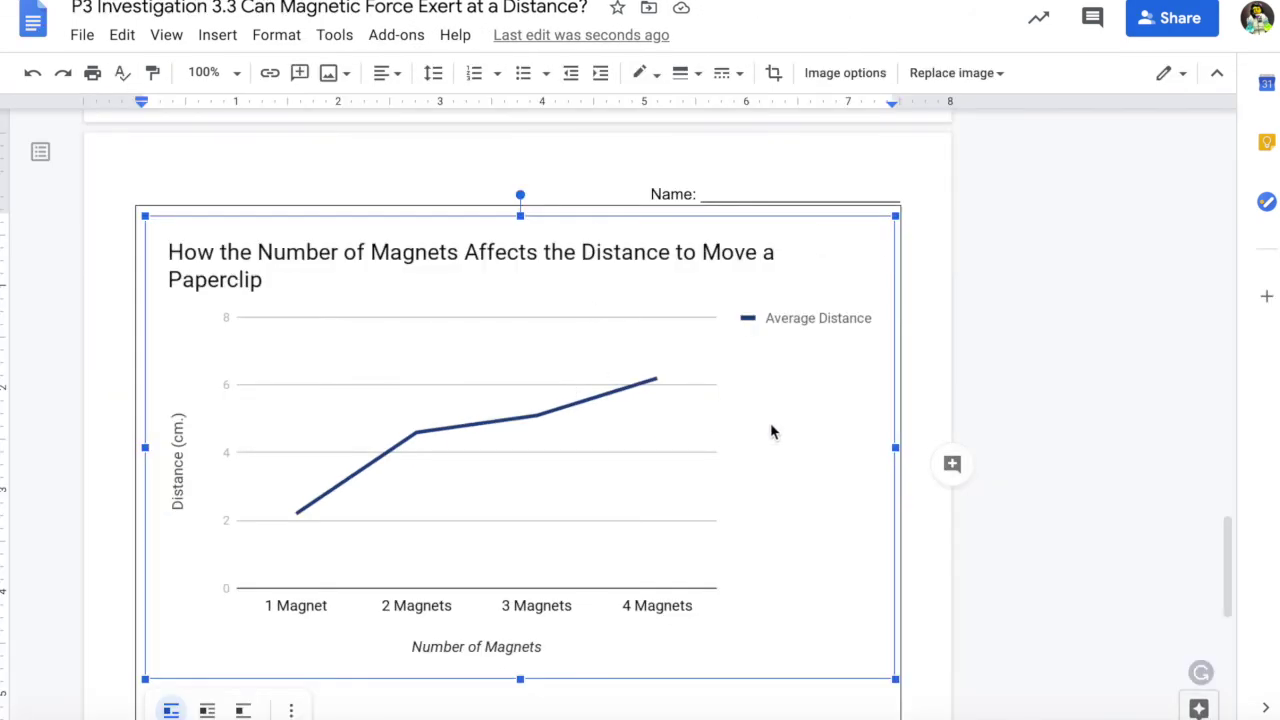
click(867, 245)
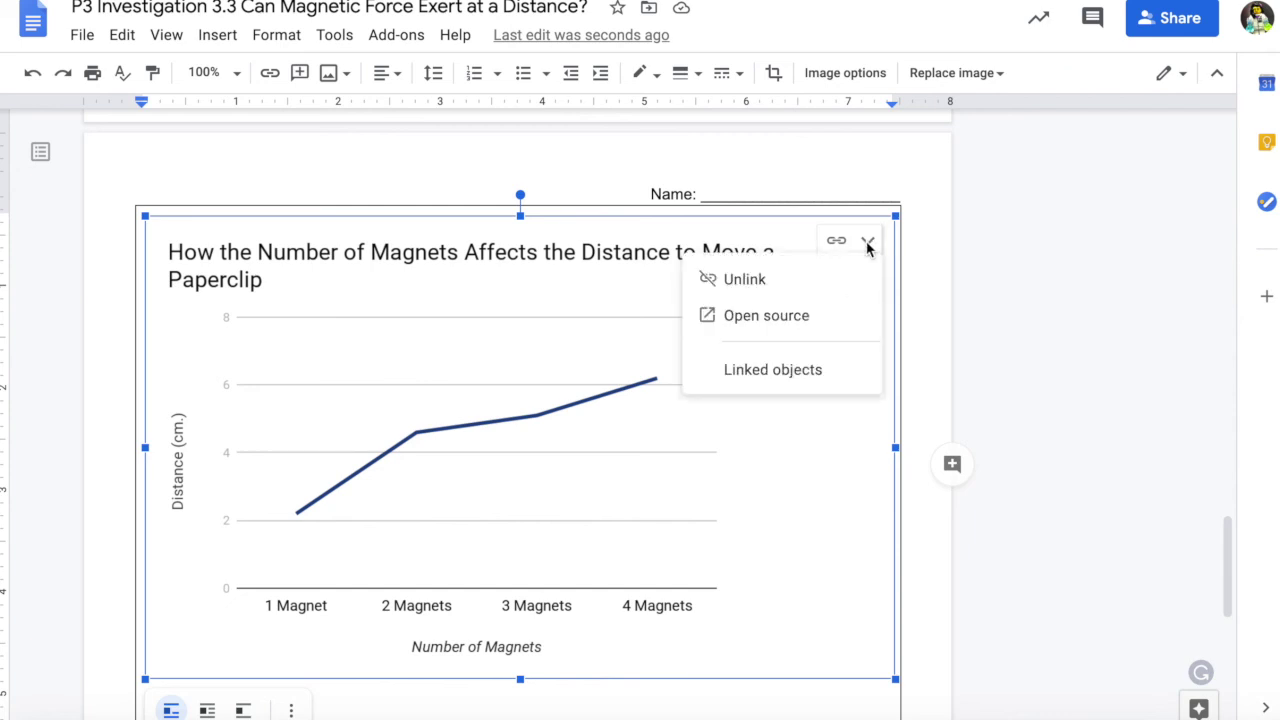